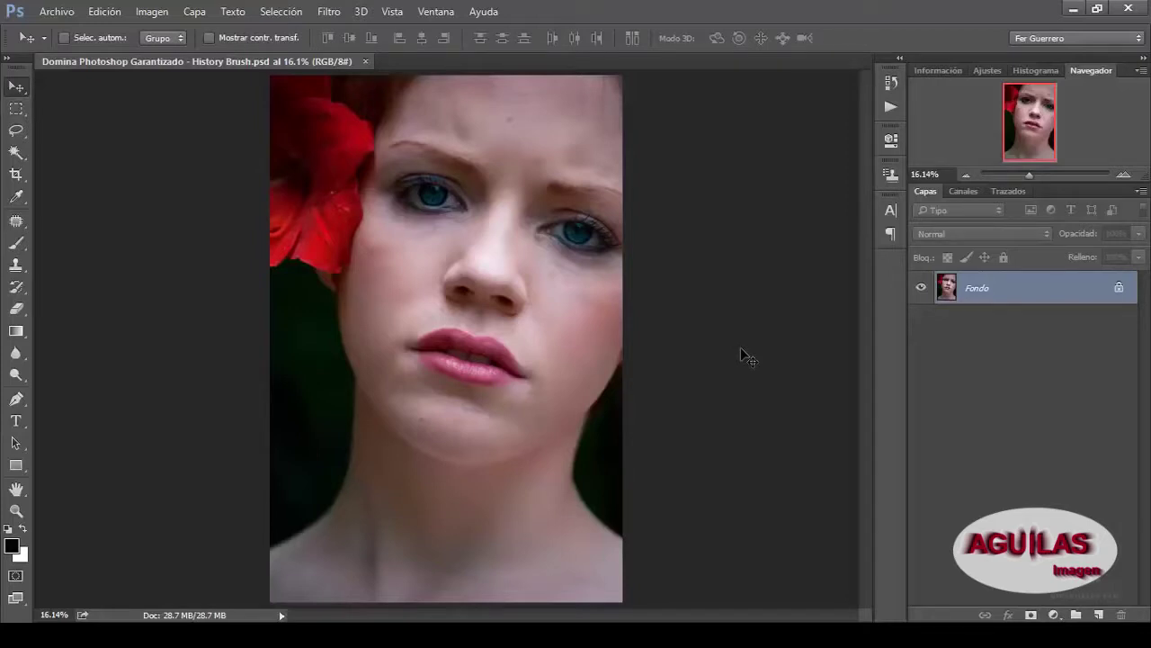
Show the History panel
left_click(433, 11)
left_click(502, 341)
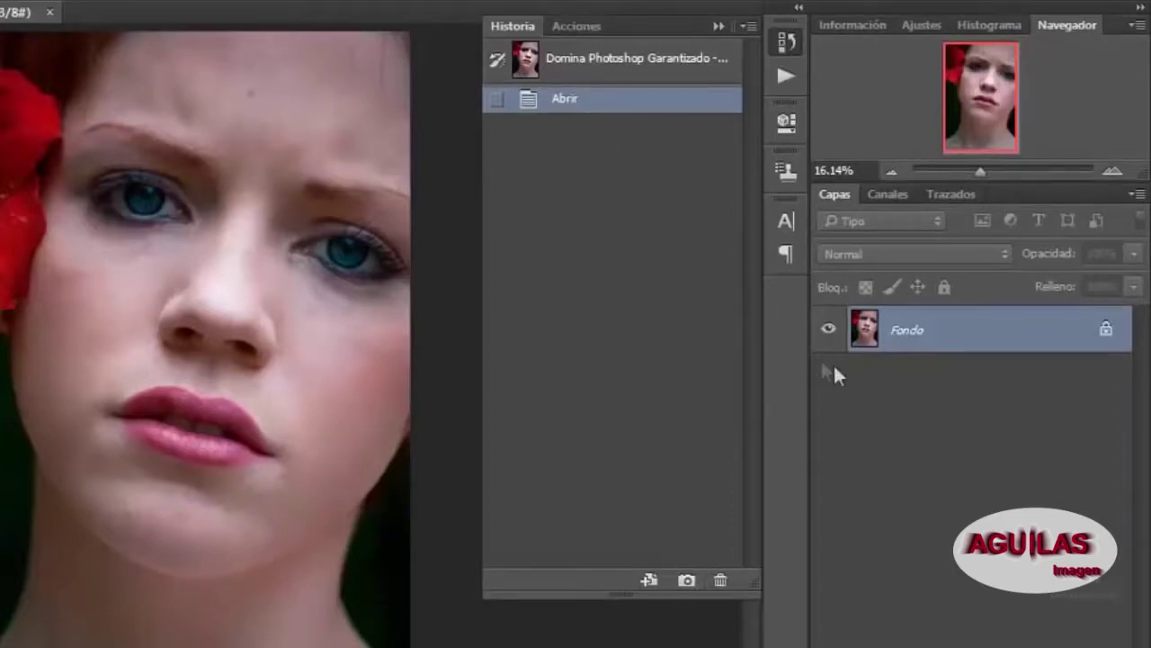
Convert the locked background into a regular layer and rename it Capa Base
double_click(947, 338)
left_click(583, 207)
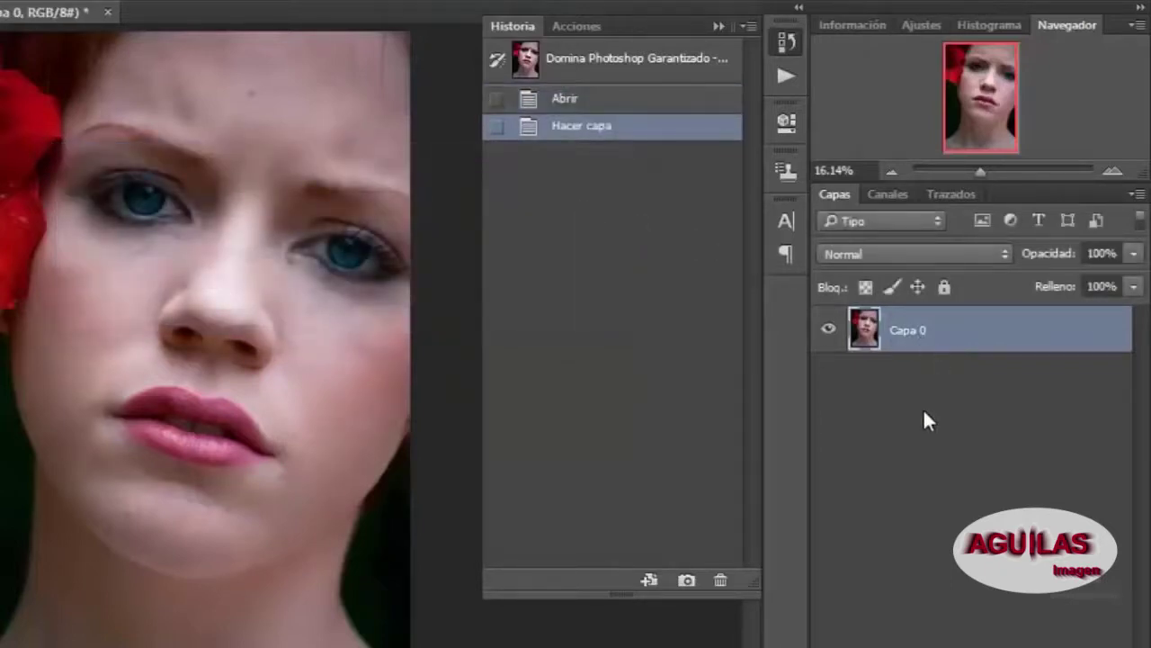
double_click(910, 333)
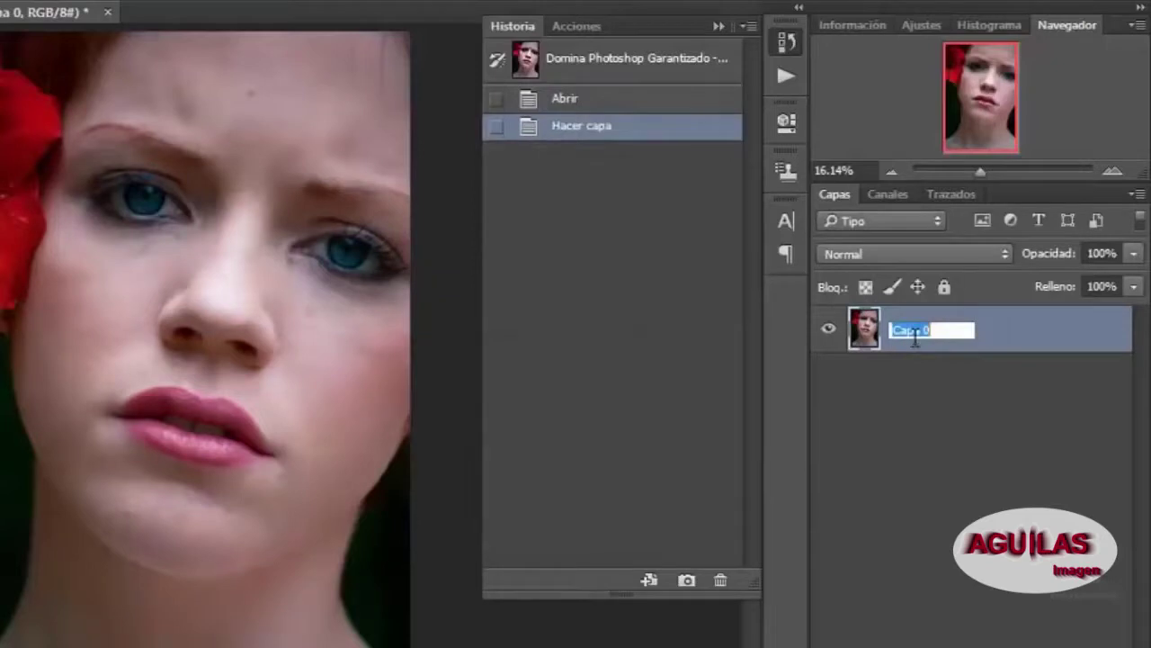
type("Capa Base")
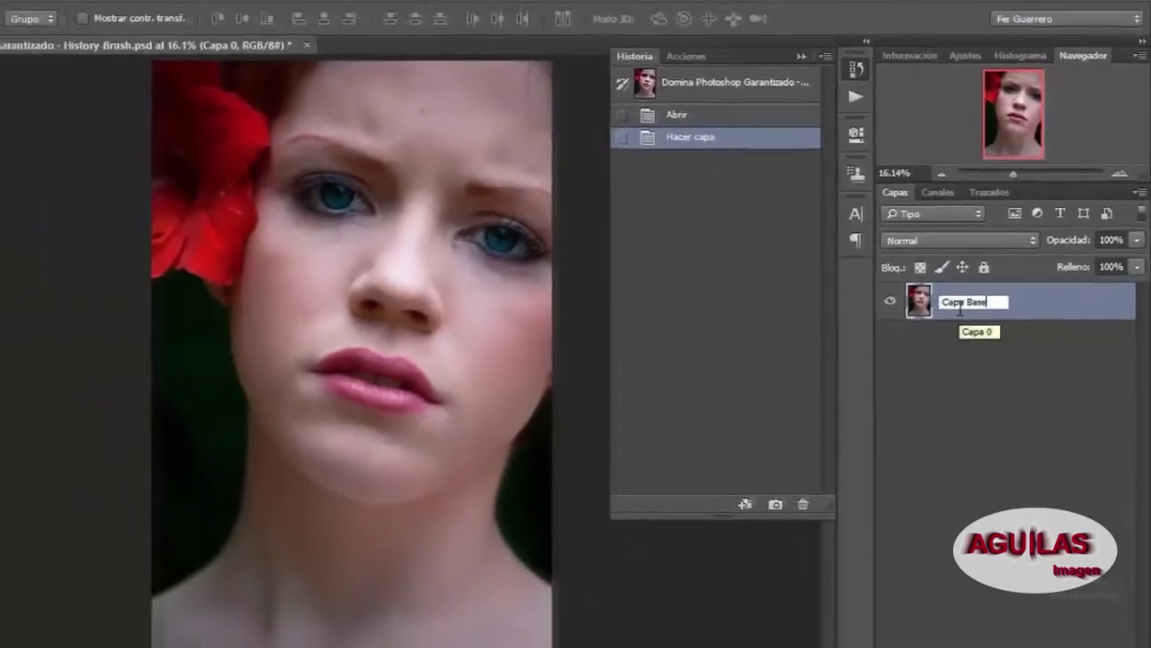
key("Return")
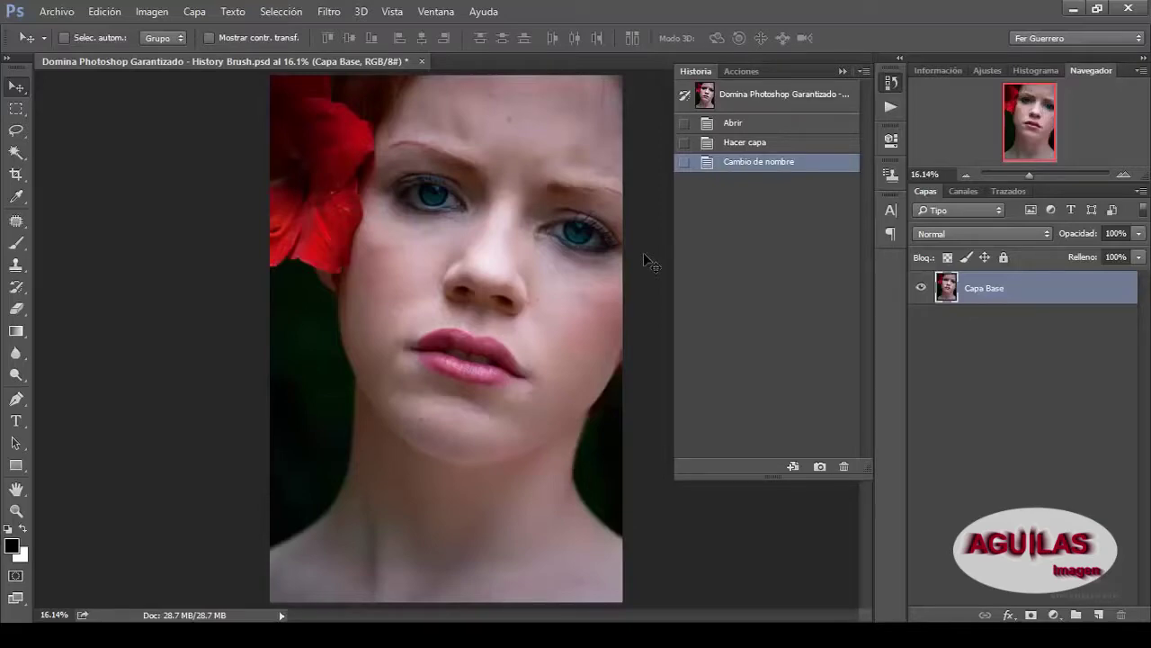
Examine the skin around the eyes, nose, mouth and cheeks up close for spots and uneven texture
left_click_drag(458, 260, 288, 522)
mouse_move(430, 189)
left_mouse_down()
mouse_move(432, 357)
mouse_move(459, 461)
mouse_move(363, 193)
mouse_move(358, 140)
left_mouse_up()
left_click_drag(322, 409, 337, 178)
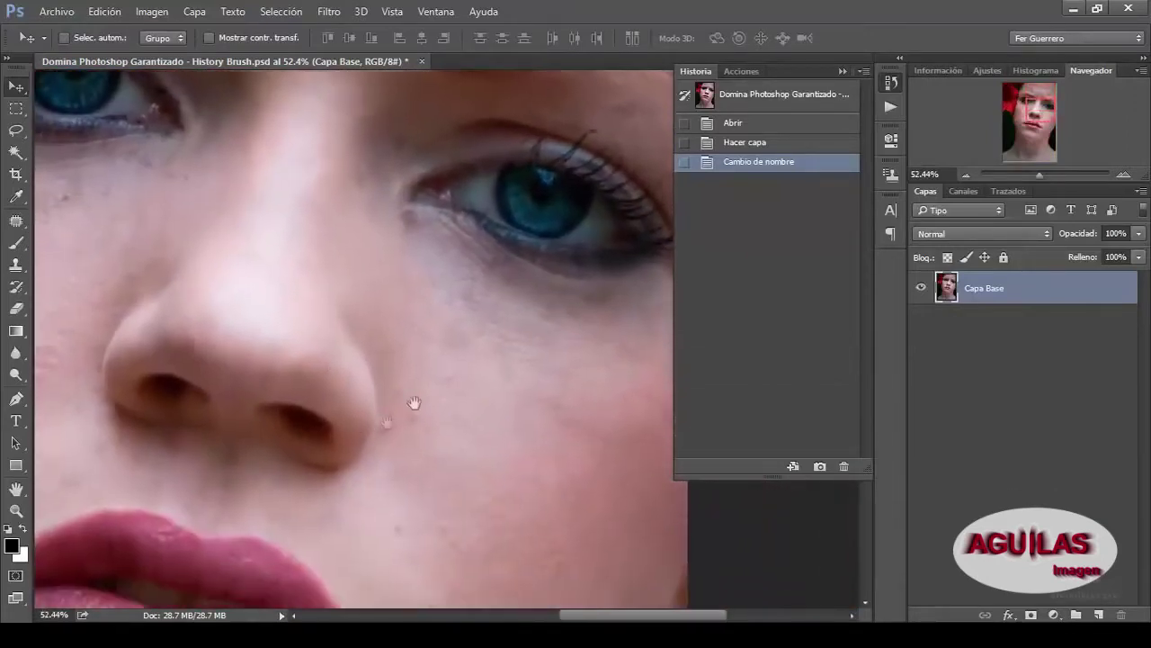
left_click_drag(387, 422, 478, 257)
left_click_drag(186, 318, 363, 247)
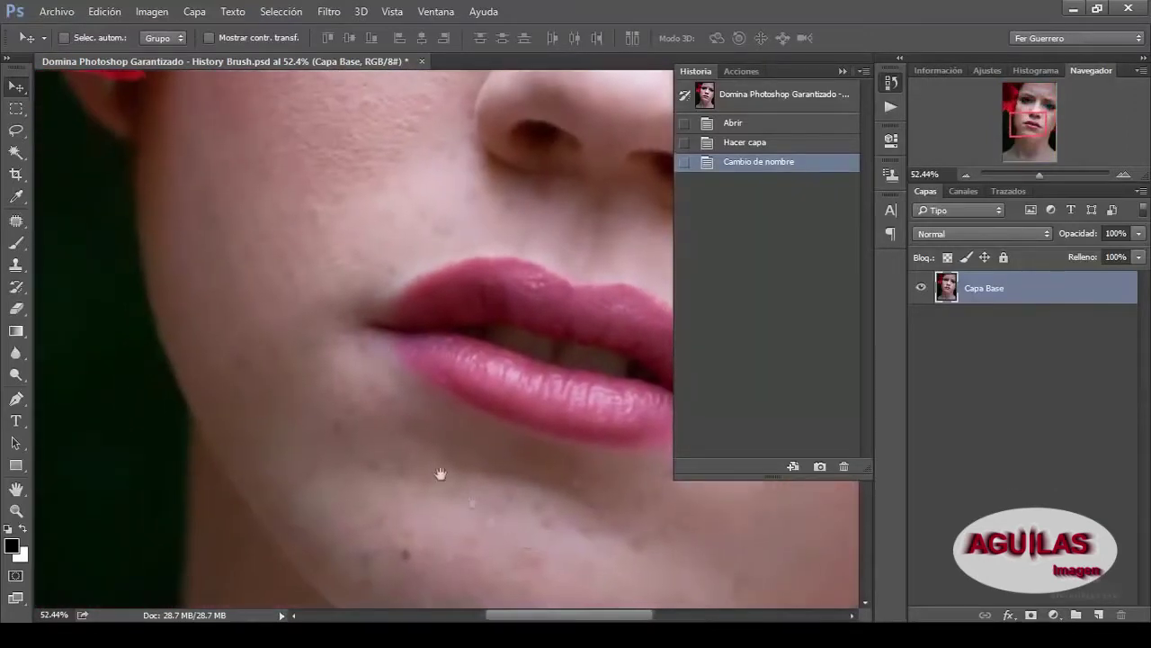
left_click_drag(472, 501, 267, 354)
left_click_drag(560, 260, 422, 427)
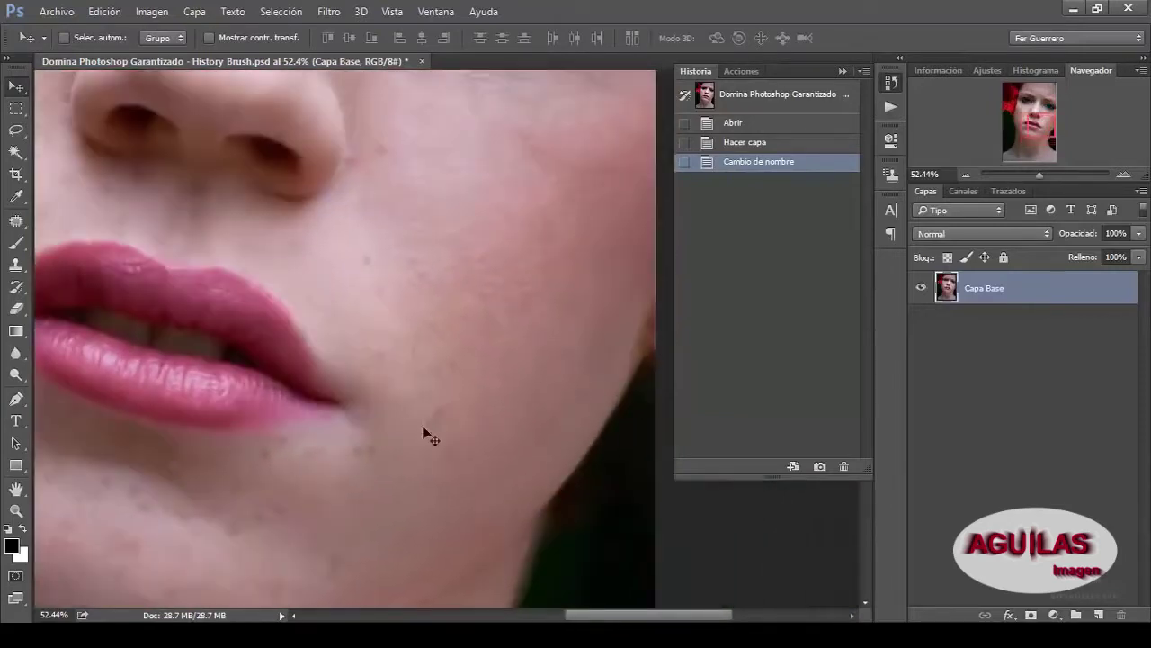
left_click_drag(365, 308, 530, 542)
left_click_drag(417, 290, 476, 368)
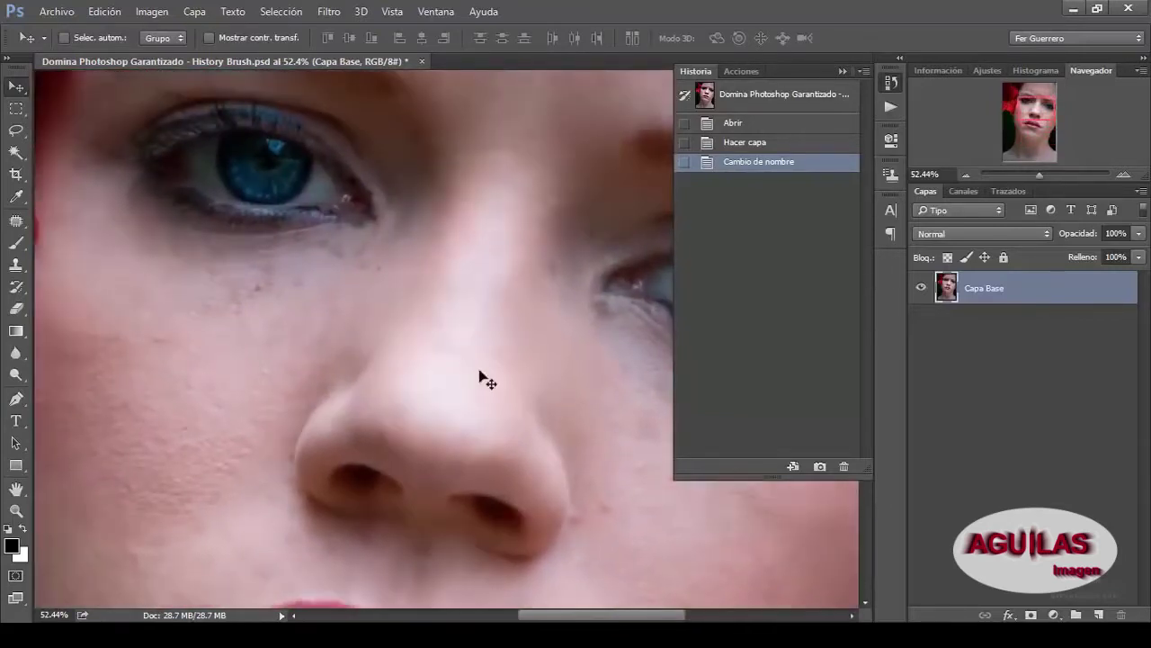
key("ctrl+minus")
key("ctrl+minus")
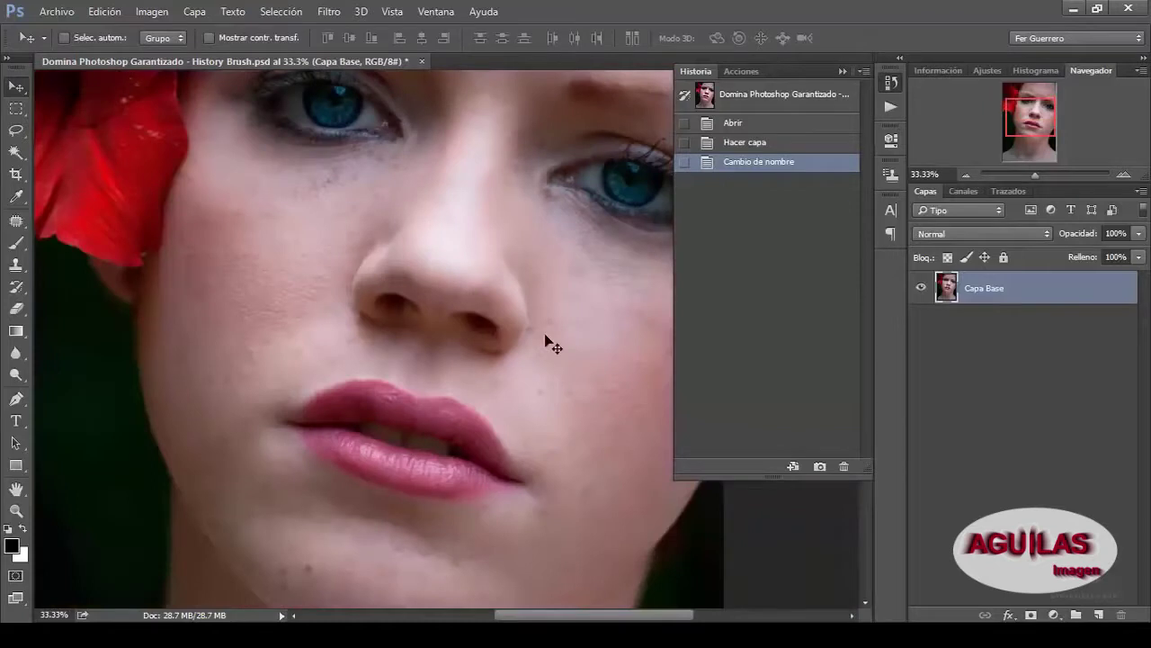
Open the Dust & Scratches (Polvo y rascaduras) filter for Capa Base, keeping its dialog clear of the face
left_click(321, 11)
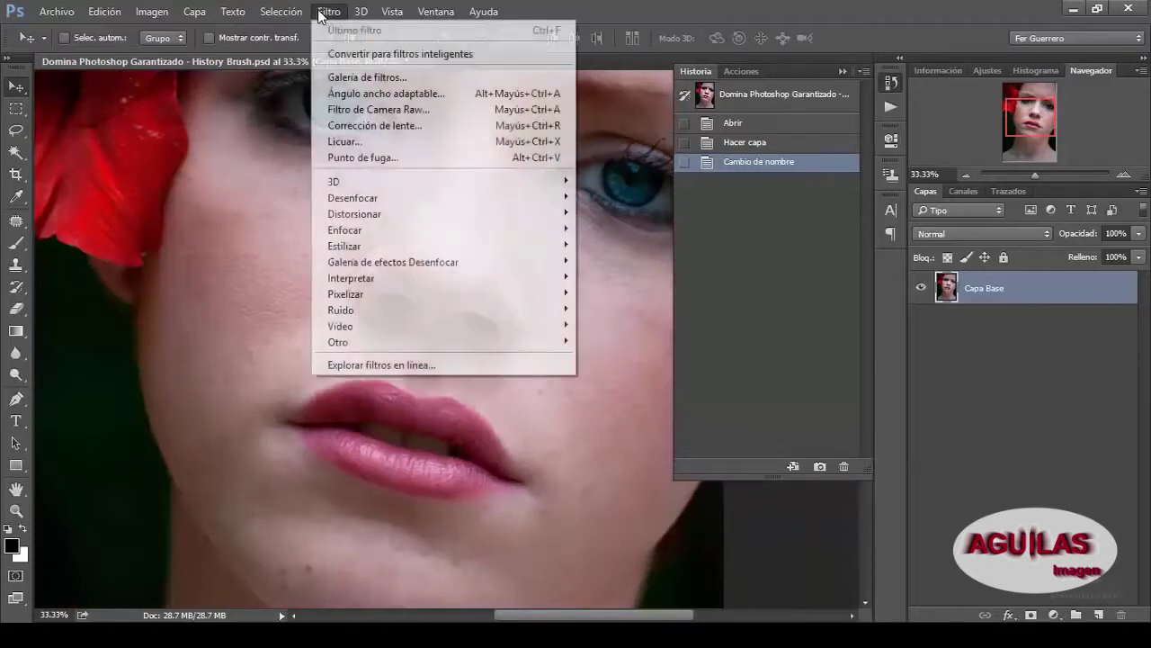
mouse_move(363, 310)
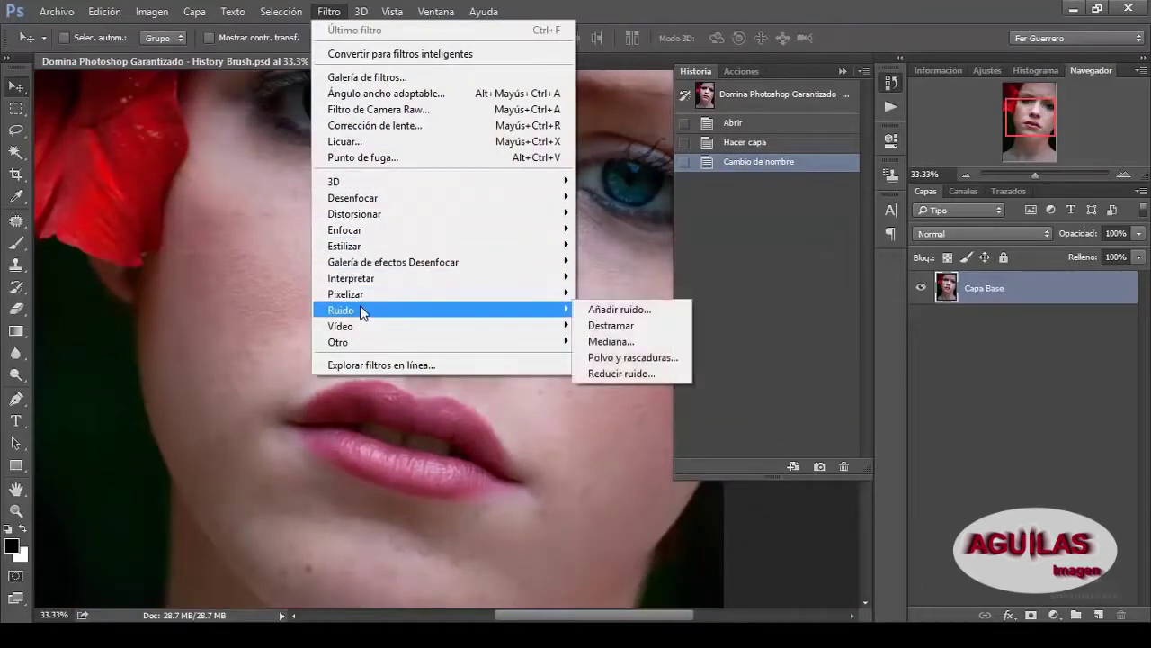
left_click(595, 360)
left_click_drag(534, 100, 666, 236)
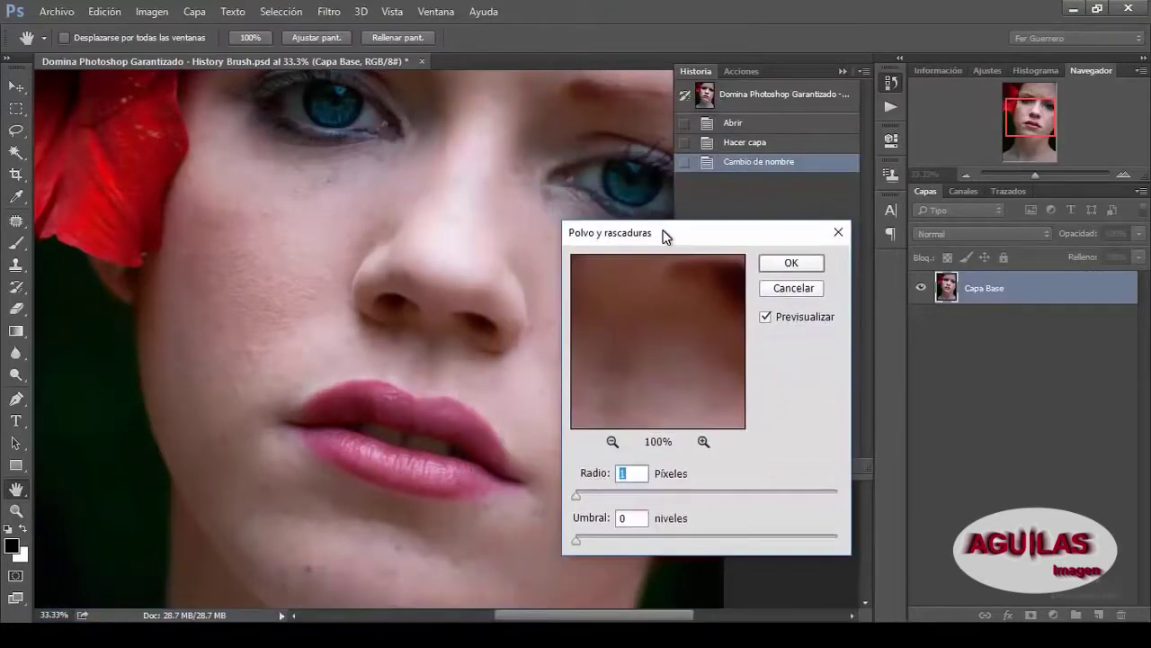
Try a Dust & Scratches radius of 34 pixels and threshold of 22 levels, comparing the face with and without the preview
left_click_drag(578, 495, 583, 500)
left_click_drag(576, 541, 588, 541)
left_click_drag(594, 498, 606, 496)
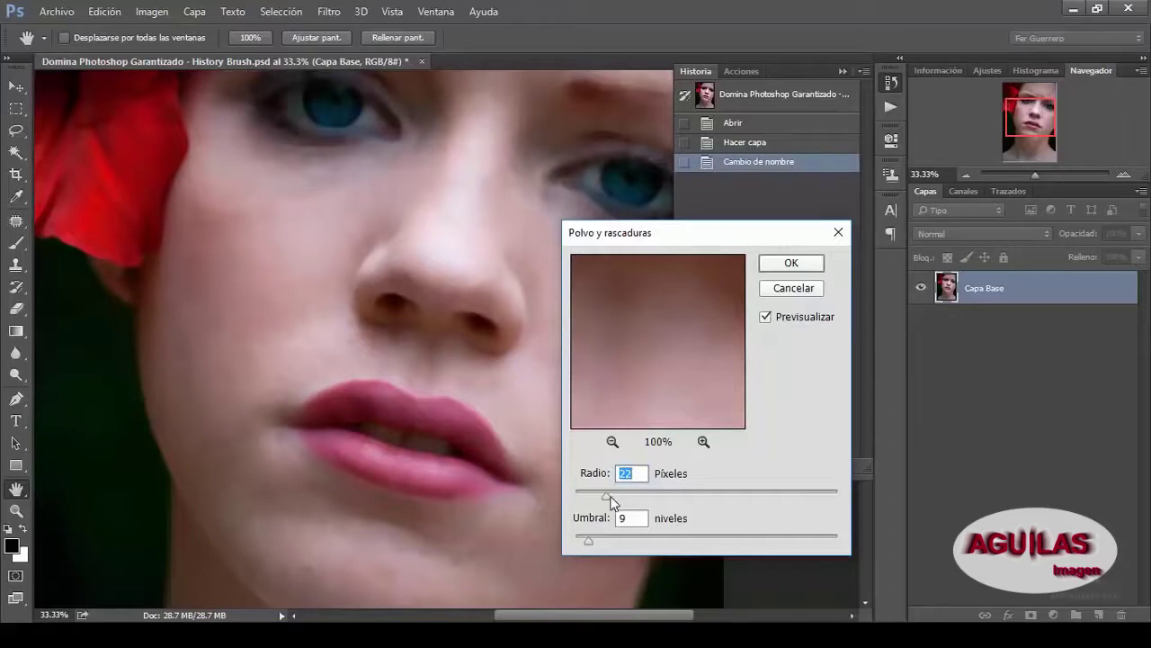
left_click_drag(608, 496, 612, 496)
left_click_drag(592, 540, 598, 541)
left_click_drag(614, 496, 624, 496)
left_click_drag(599, 540, 607, 540)
left_click(773, 318)
left_click(766, 318)
left_click(766, 317)
left_click(766, 317)
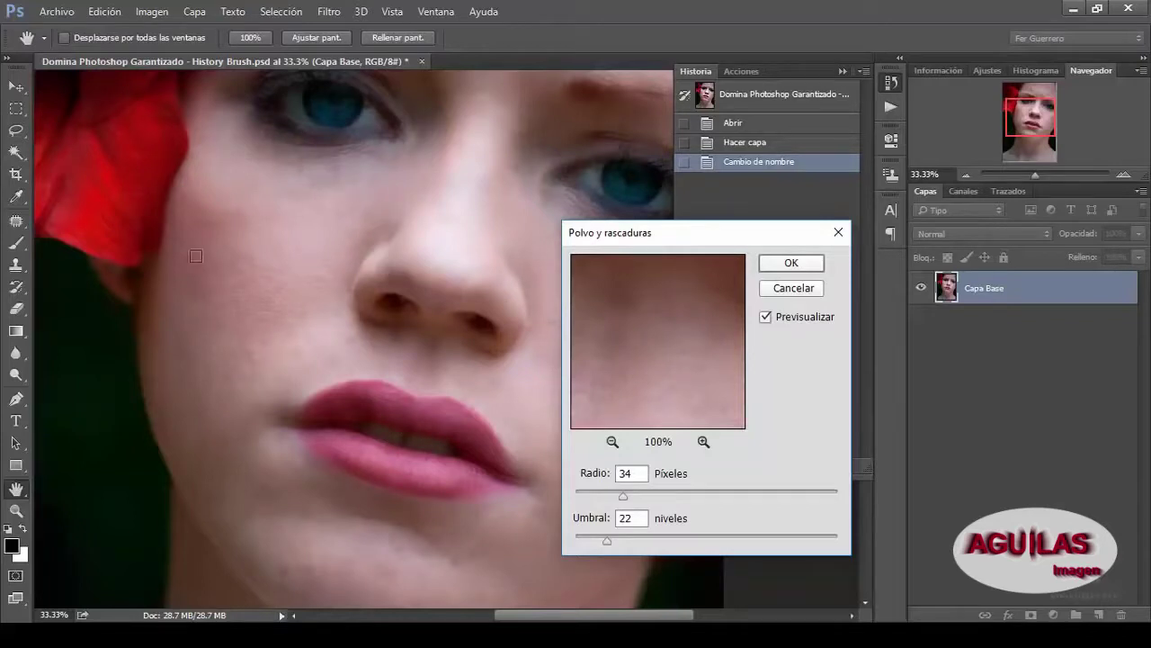
Apply Dust & Scratches with a radius of 50 pixels and a threshold of 8 levels
left_click_drag(623, 496, 650, 495)
type("8")
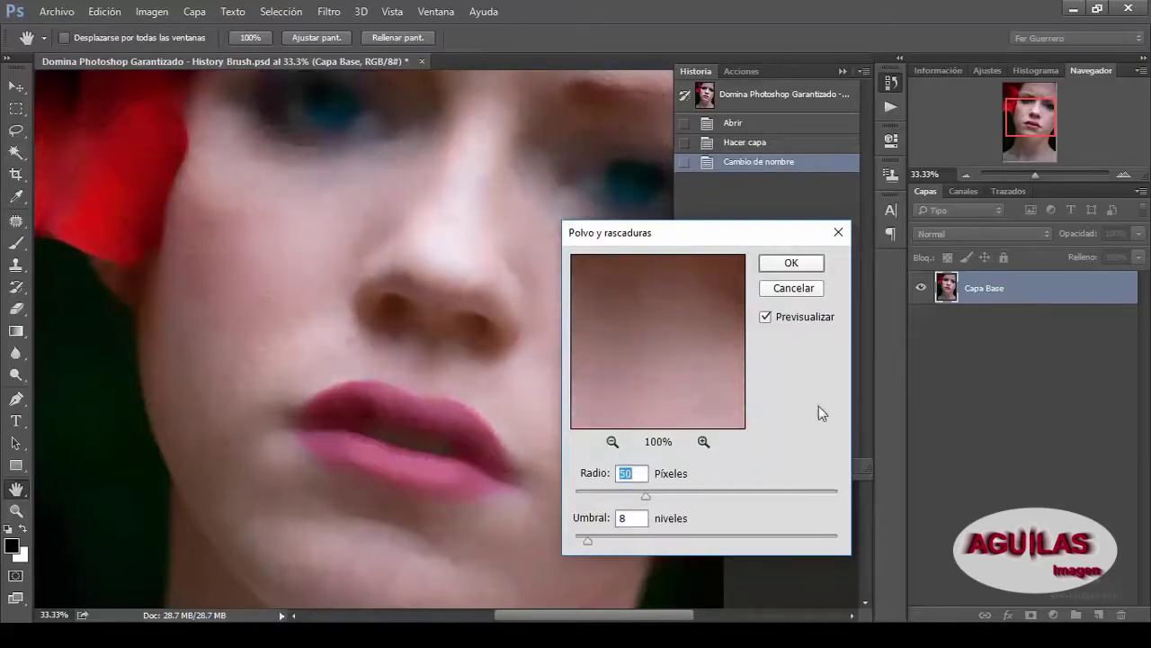
left_click(793, 261)
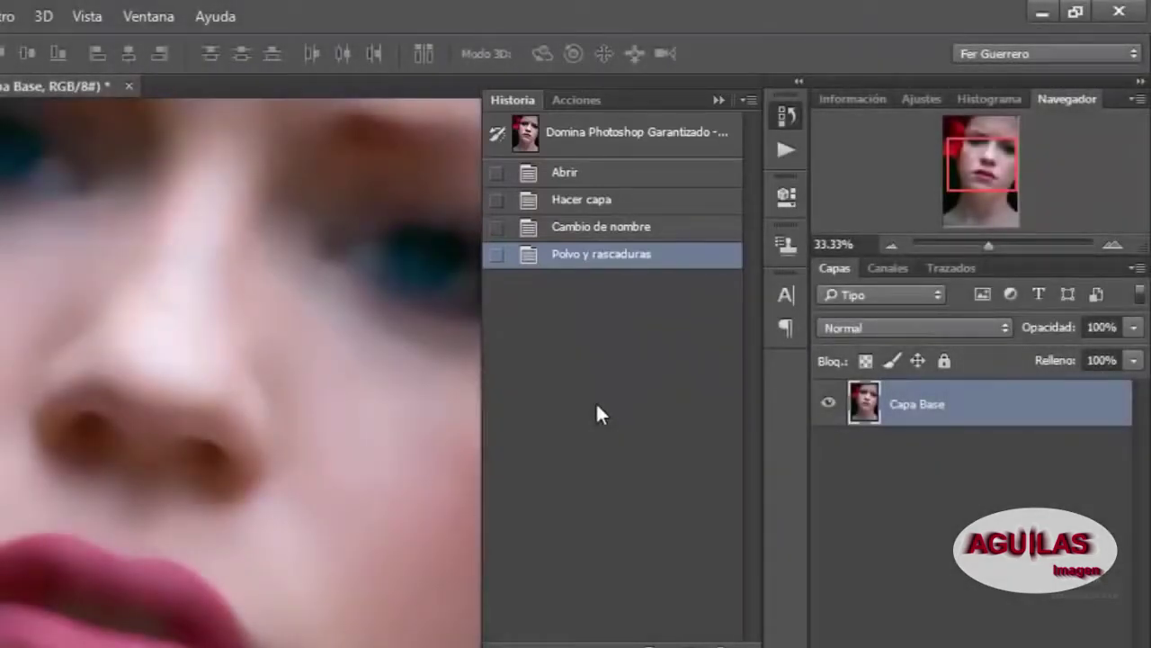
Step back from the Dust & Scratches filter and review the history states setting in the Performance preferences
key("ctrl+alt+z")
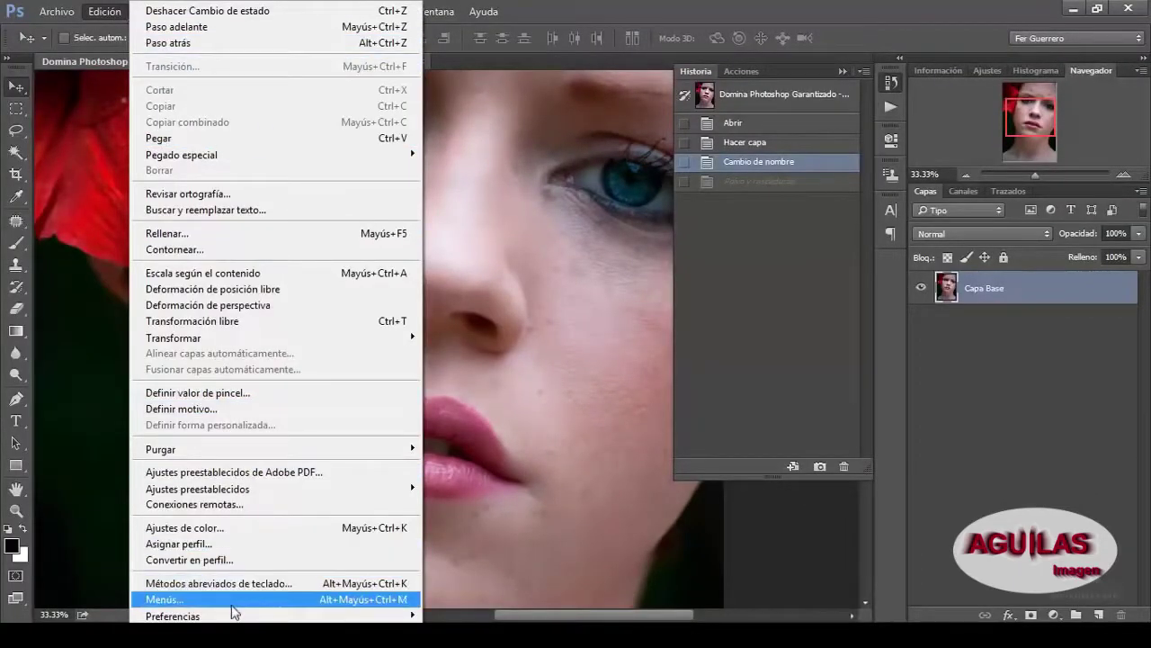
mouse_move(231, 619)
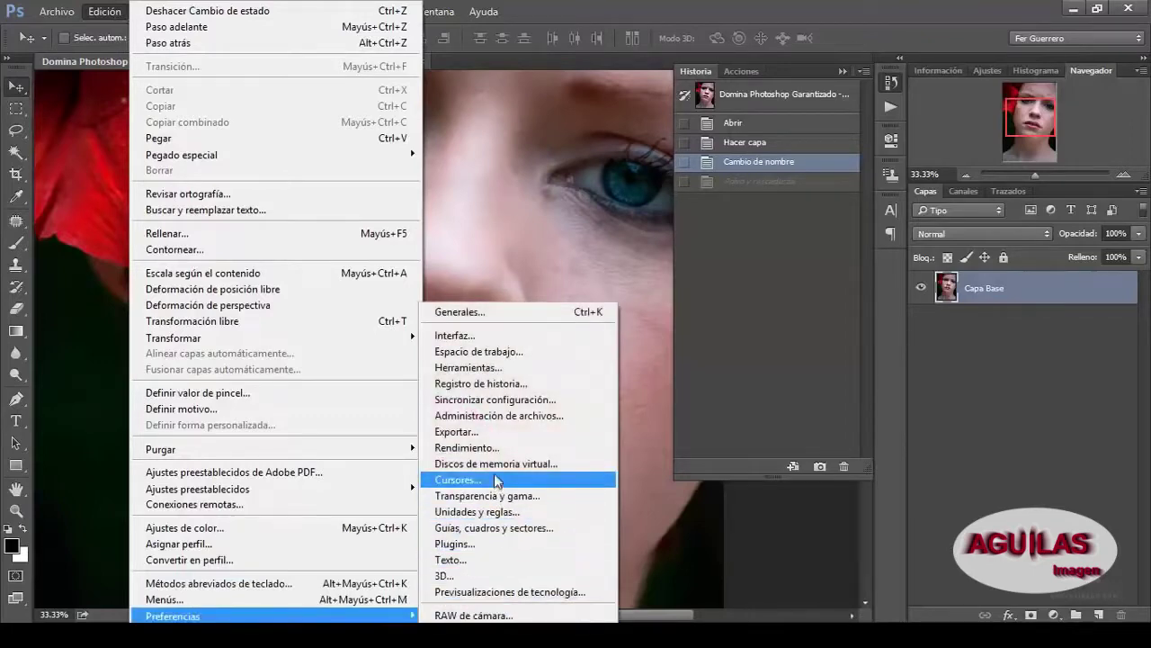
left_click(494, 450)
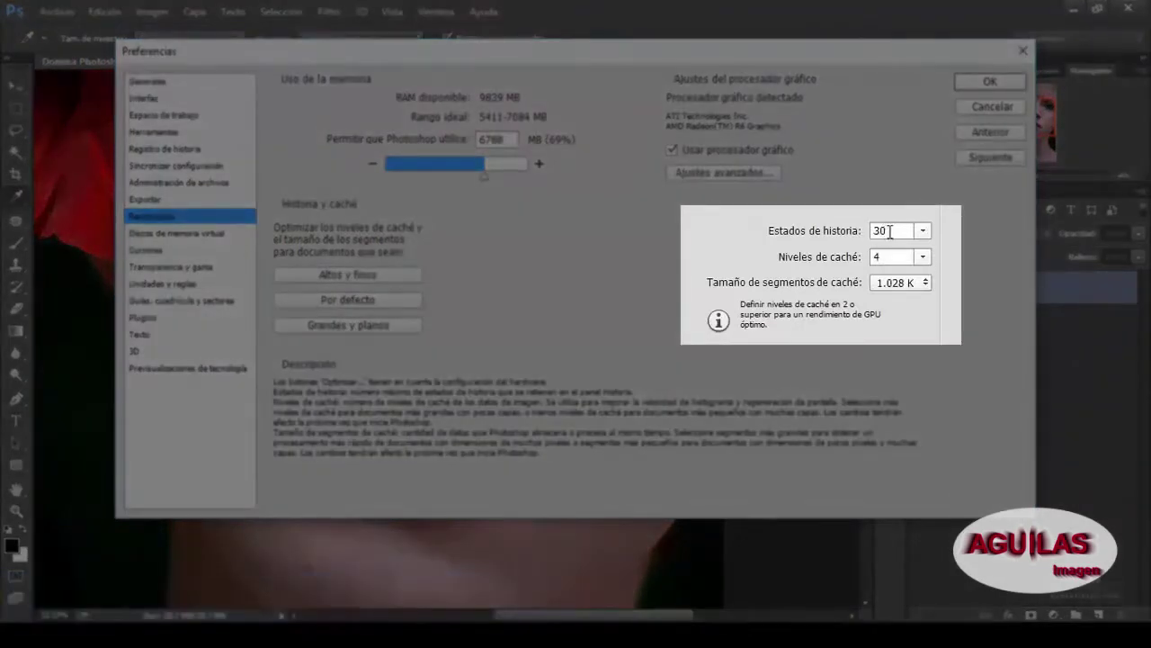
double_click(890, 232)
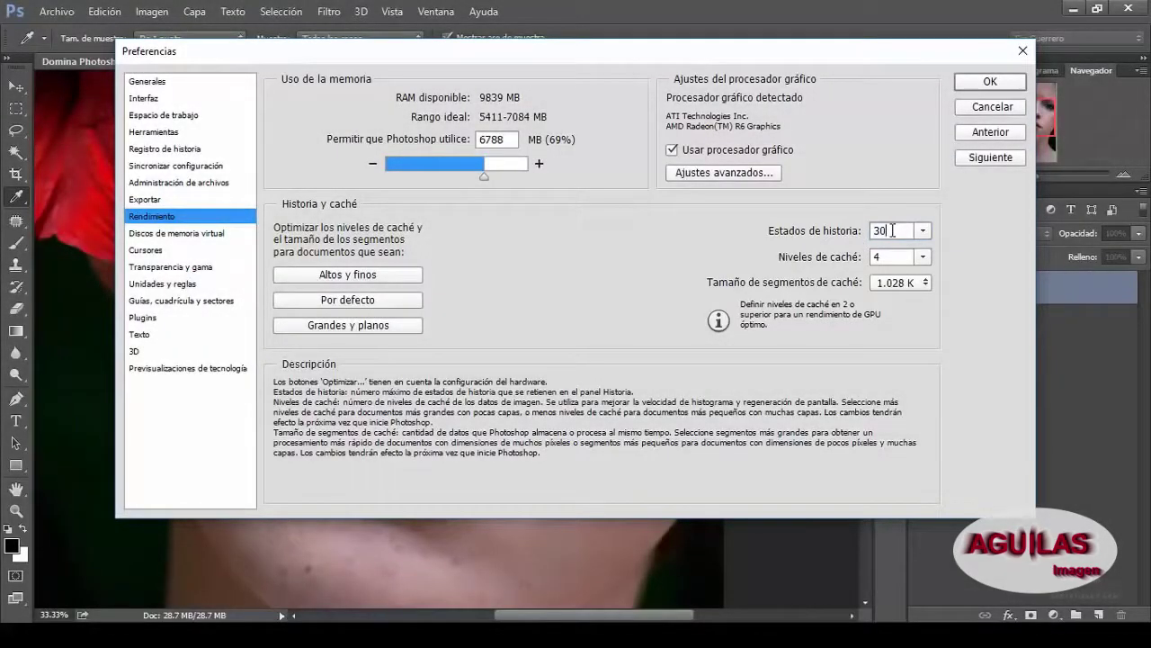
left_click_drag(892, 231, 869, 236)
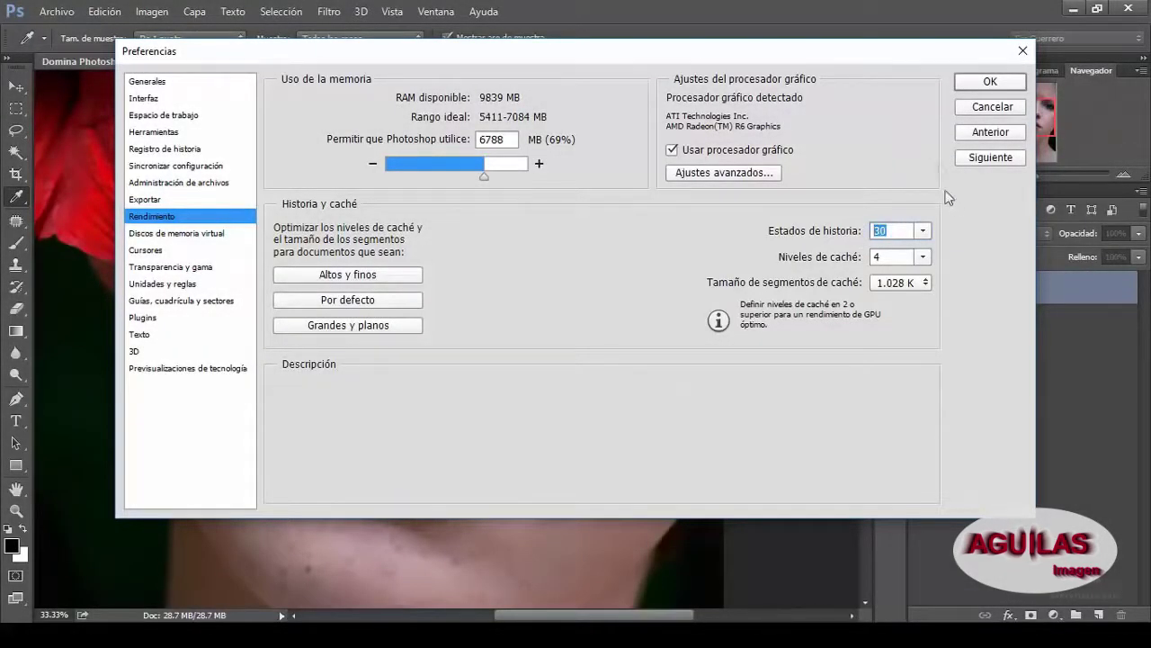
left_click(986, 82)
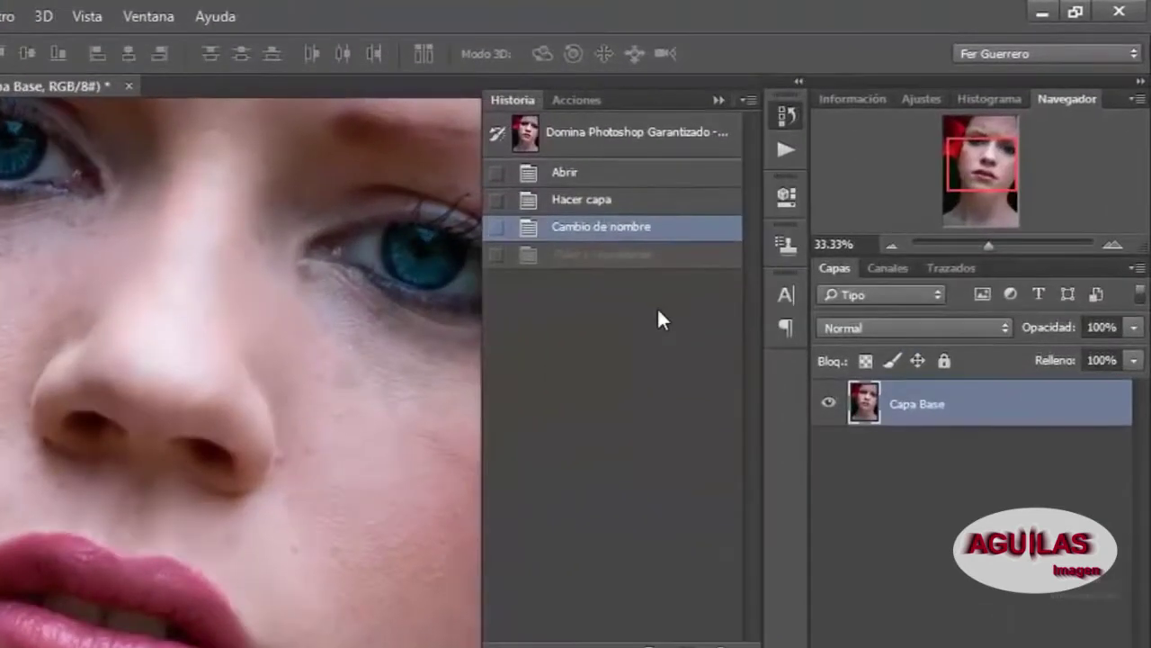
Set the History Brush to paint from the Polvo y rascaduras state, and return the image to the Cambio de nombre state
left_click(617, 256)
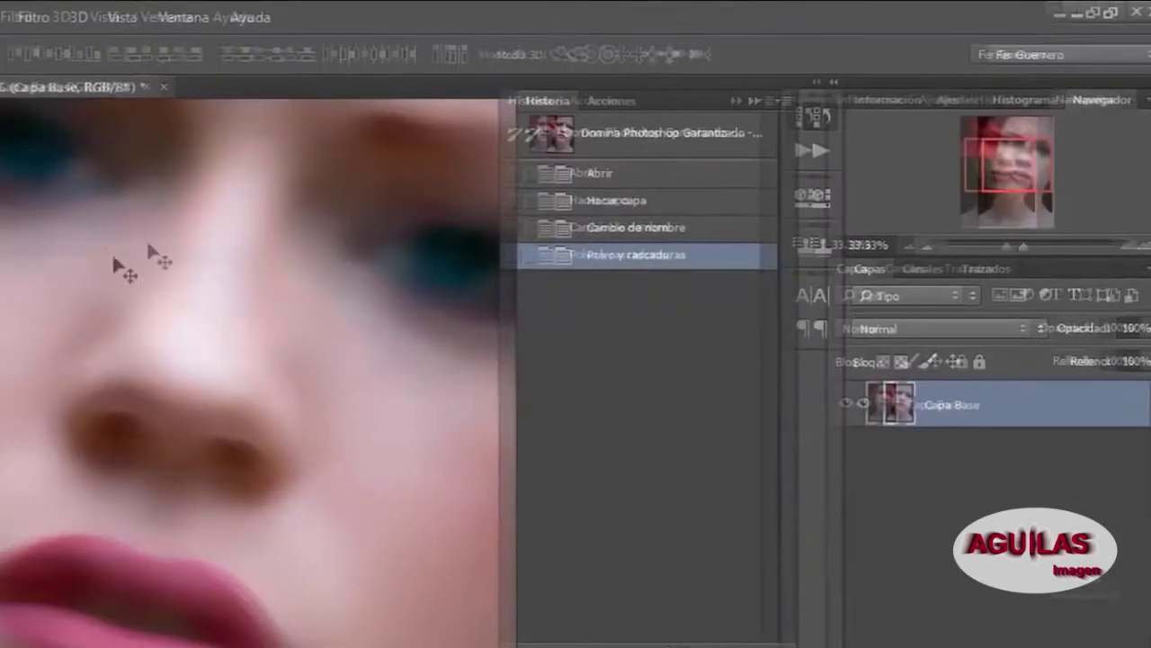
left_click(85, 414)
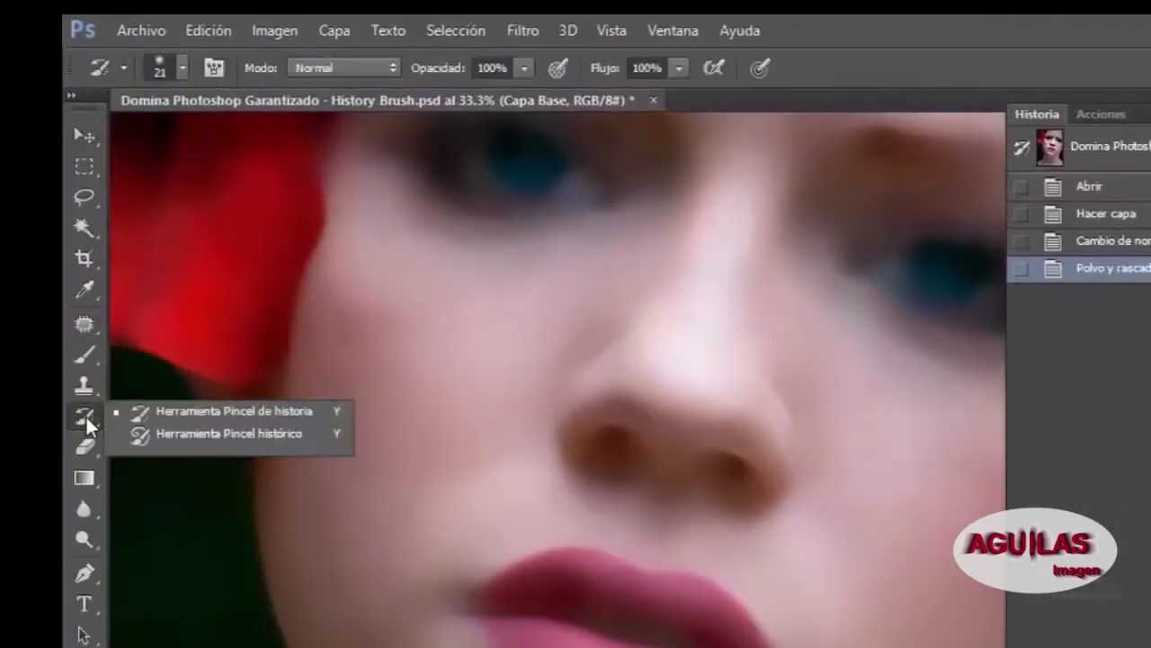
left_click(200, 412)
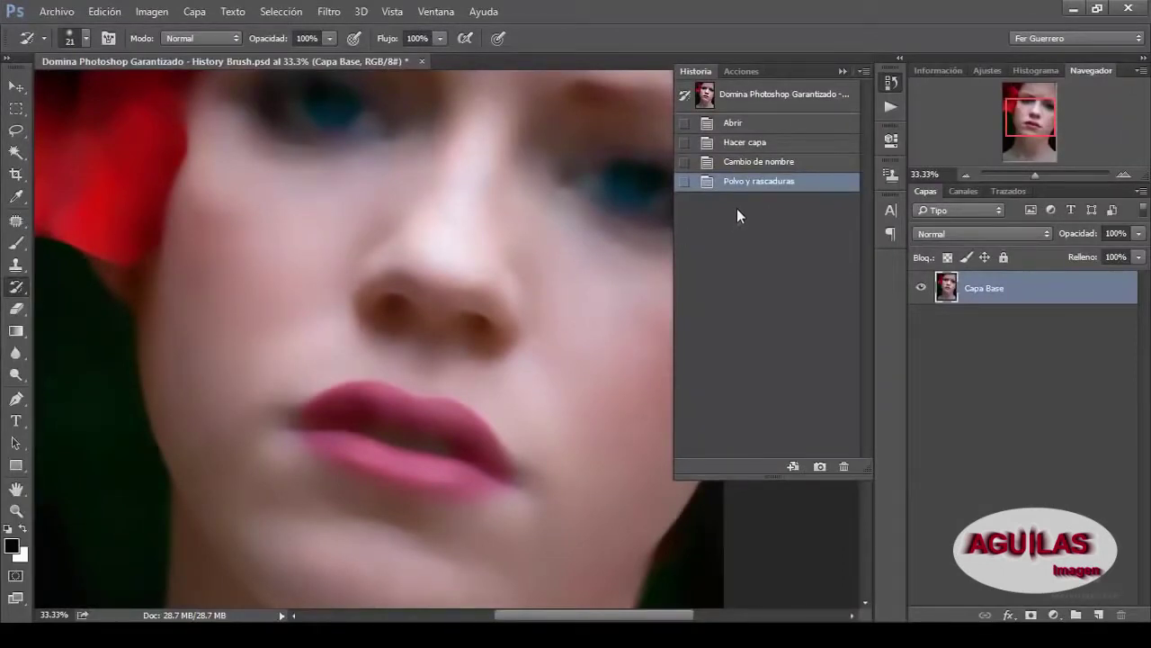
left_click(738, 165)
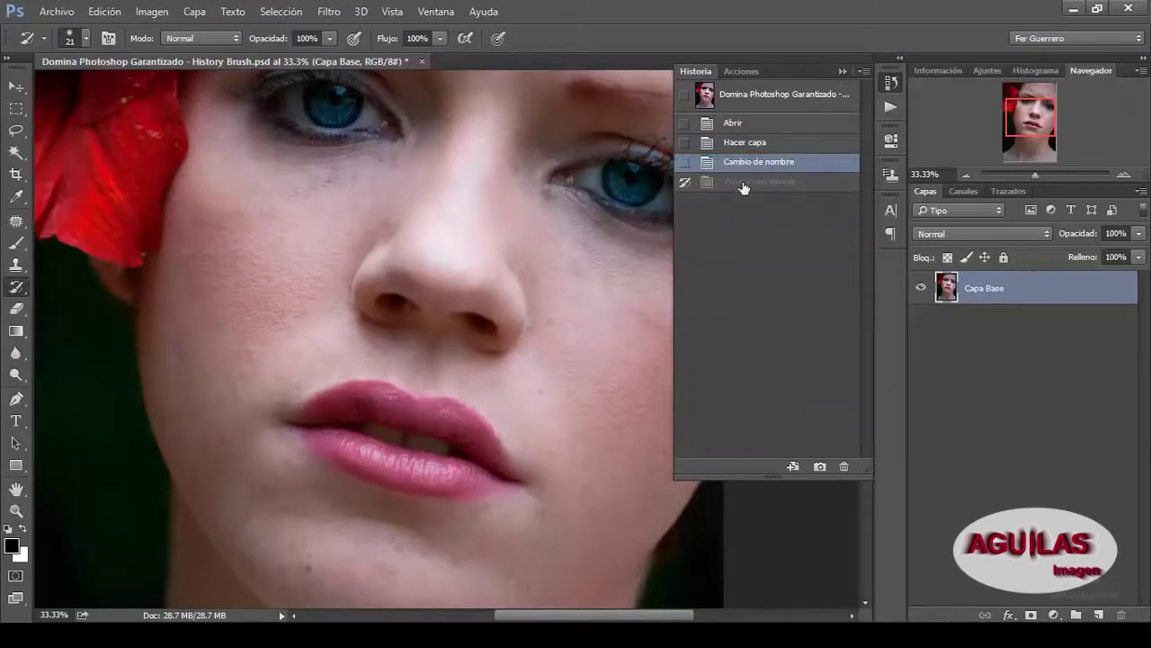
Set the History Brush to a size of 367 px and a hardness of 4%
right_click(309, 244)
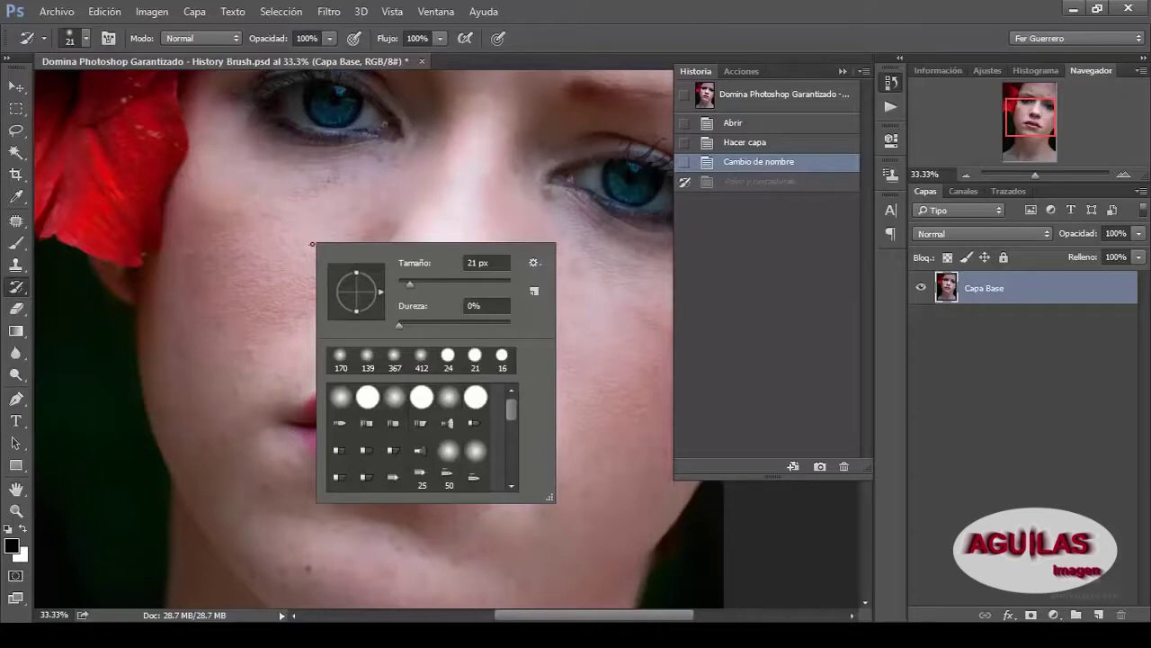
left_click_drag(410, 285, 432, 284)
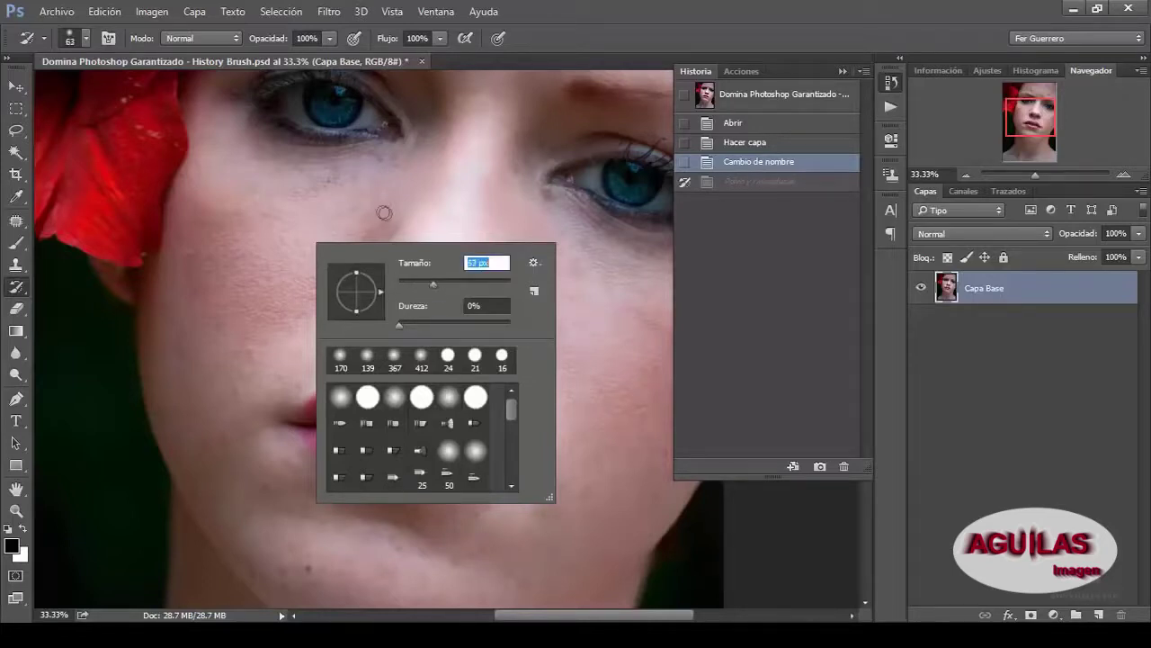
left_click_drag(400, 324, 410, 324)
left_click_drag(433, 284, 489, 284)
left_click_drag(492, 286, 494, 285)
left_click_drag(409, 325, 399, 325)
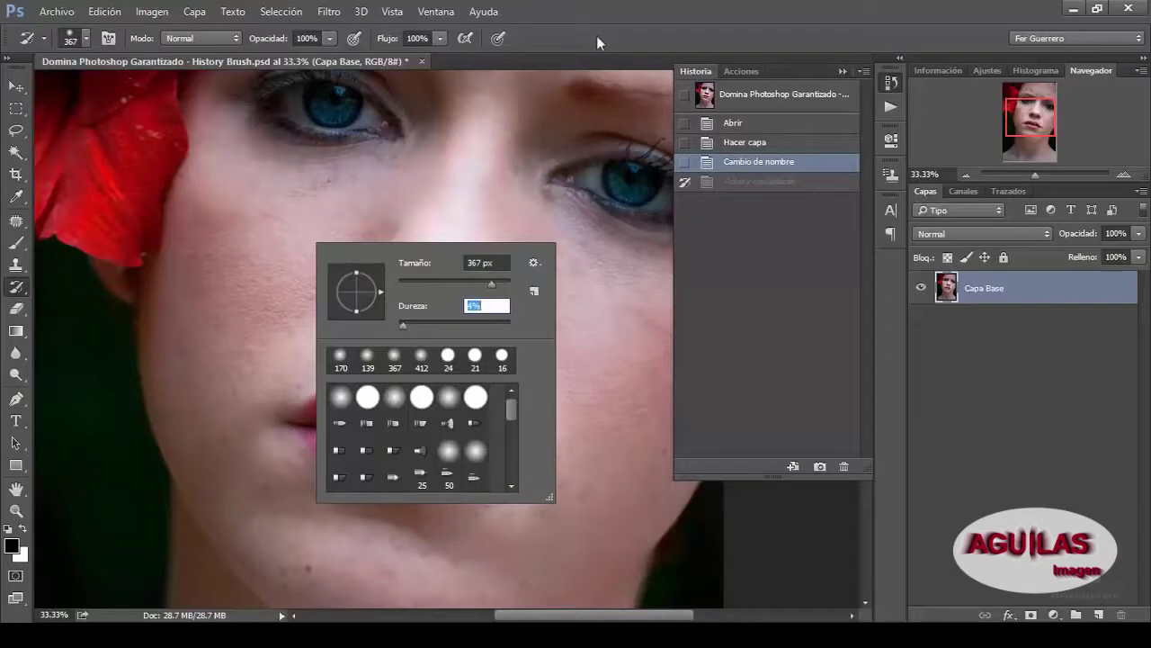
left_click(597, 35)
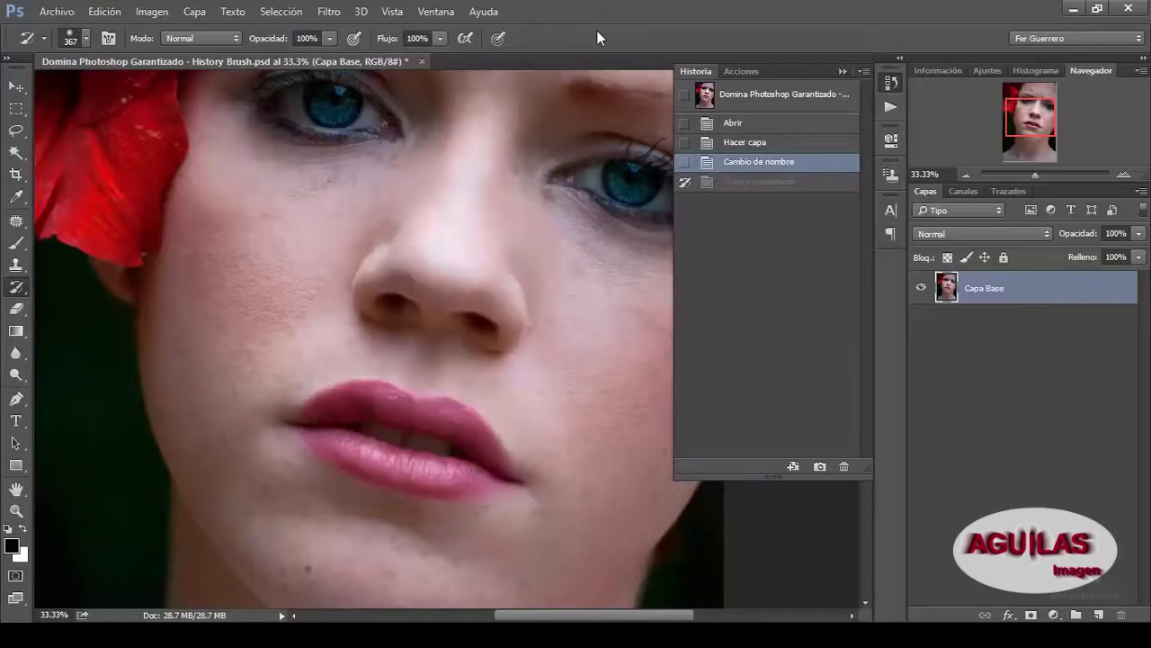
Set the History Brush opacity to 26% and smooth the skin on the cheek below the red flower
left_click(331, 39)
left_click_drag(331, 58, 268, 72)
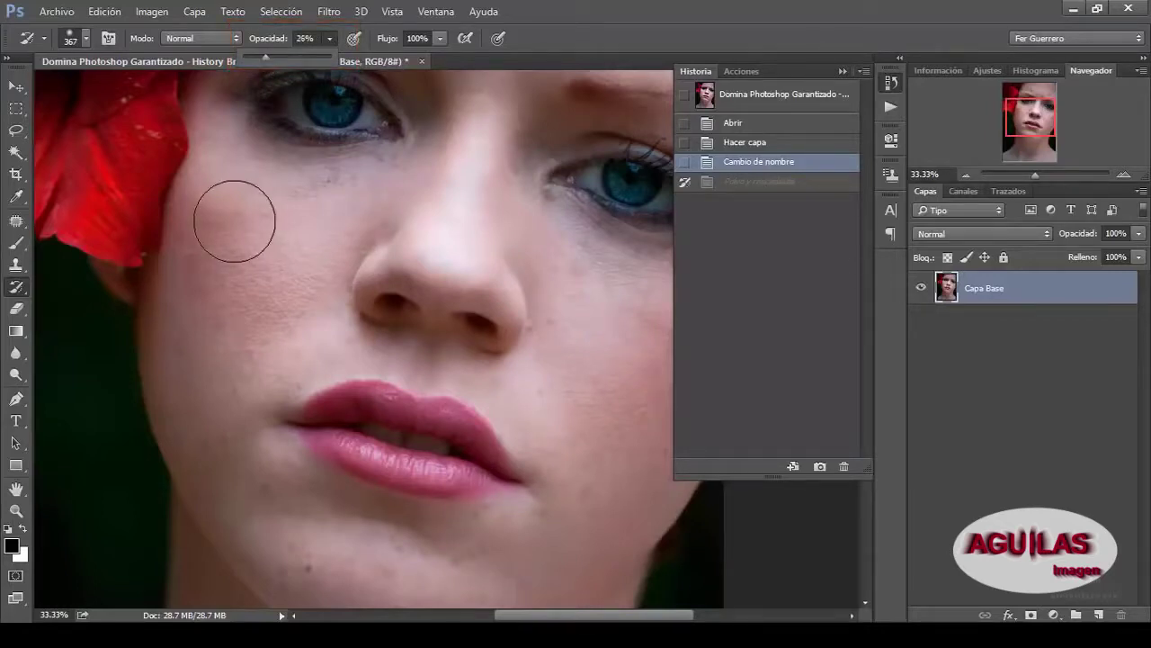
mouse_move(223, 256)
left_mouse_down()
mouse_move(238, 311)
mouse_move(268, 261)
mouse_move(224, 247)
mouse_move(252, 325)
mouse_move(261, 257)
mouse_move(224, 293)
mouse_move(259, 331)
mouse_move(240, 257)
mouse_move(231, 362)
left_mouse_up()
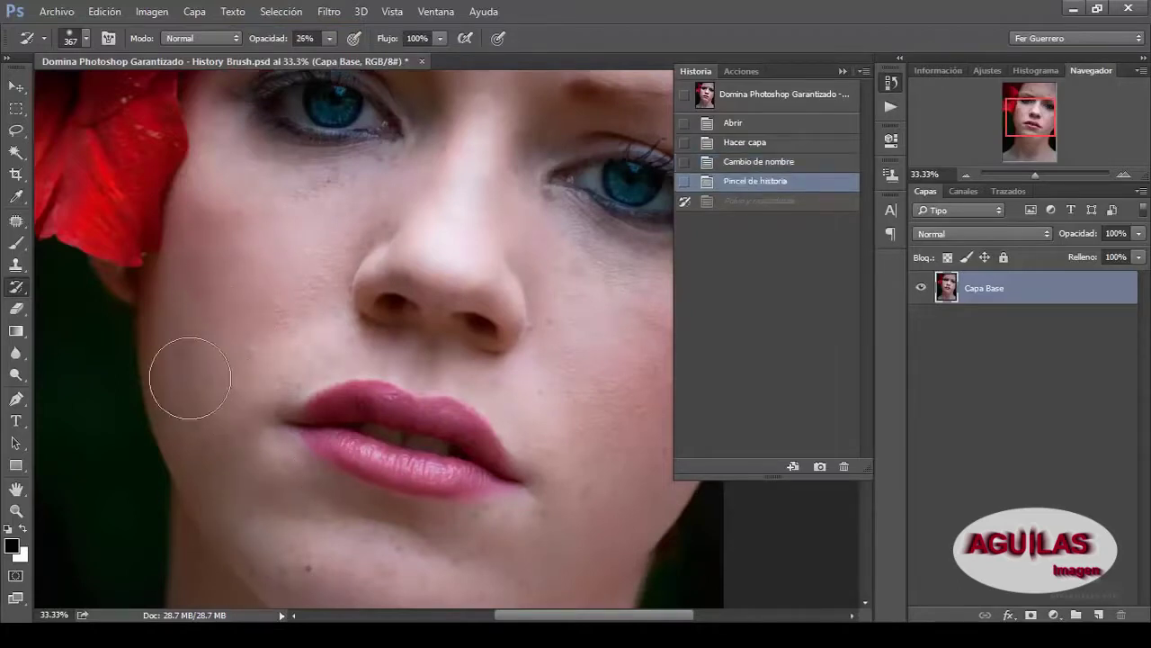
left_click_drag(232, 316, 303, 329)
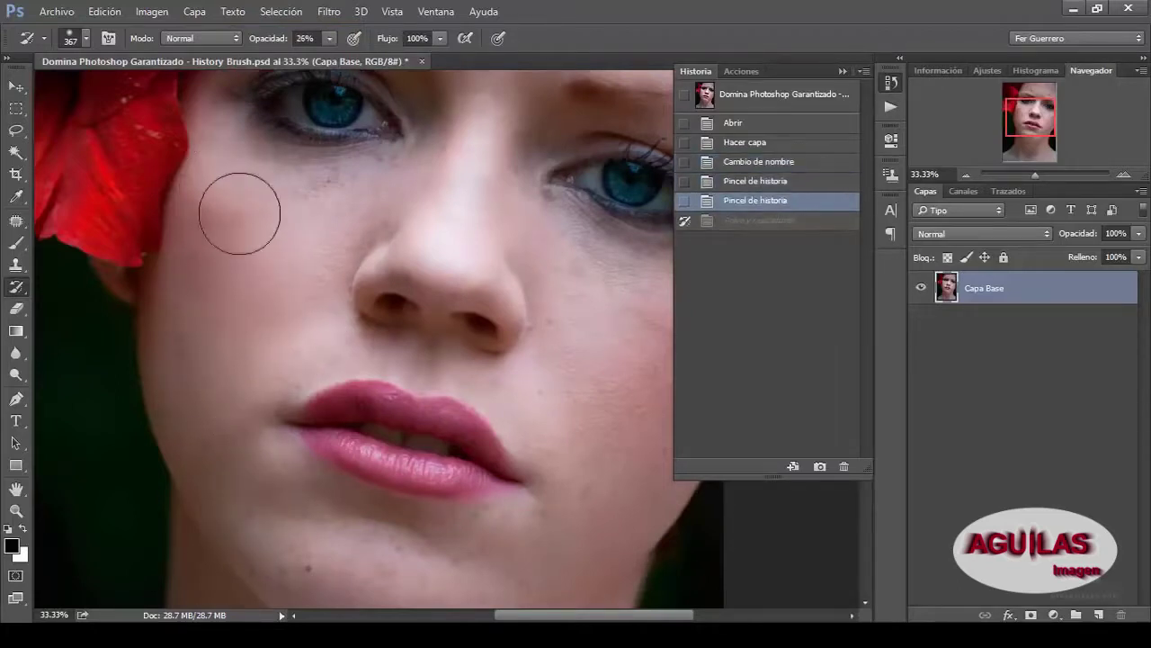
Raise the History Brush opacity to 46% and smooth the skin on the cheeks and nose
left_click(331, 39)
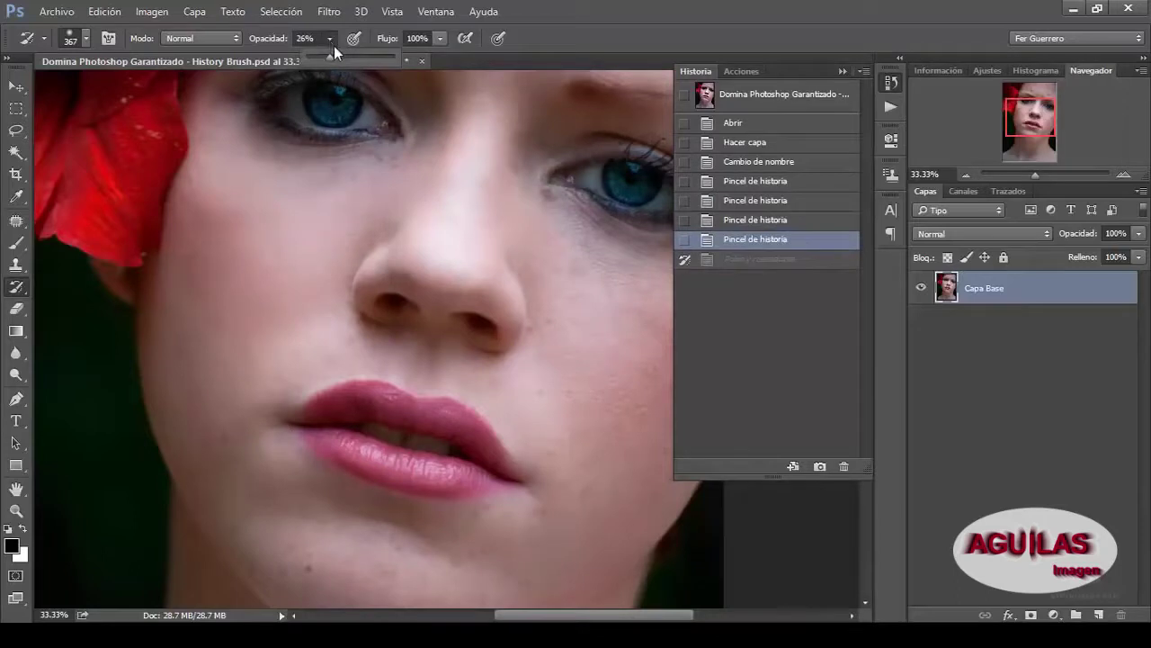
left_click_drag(332, 55, 347, 57)
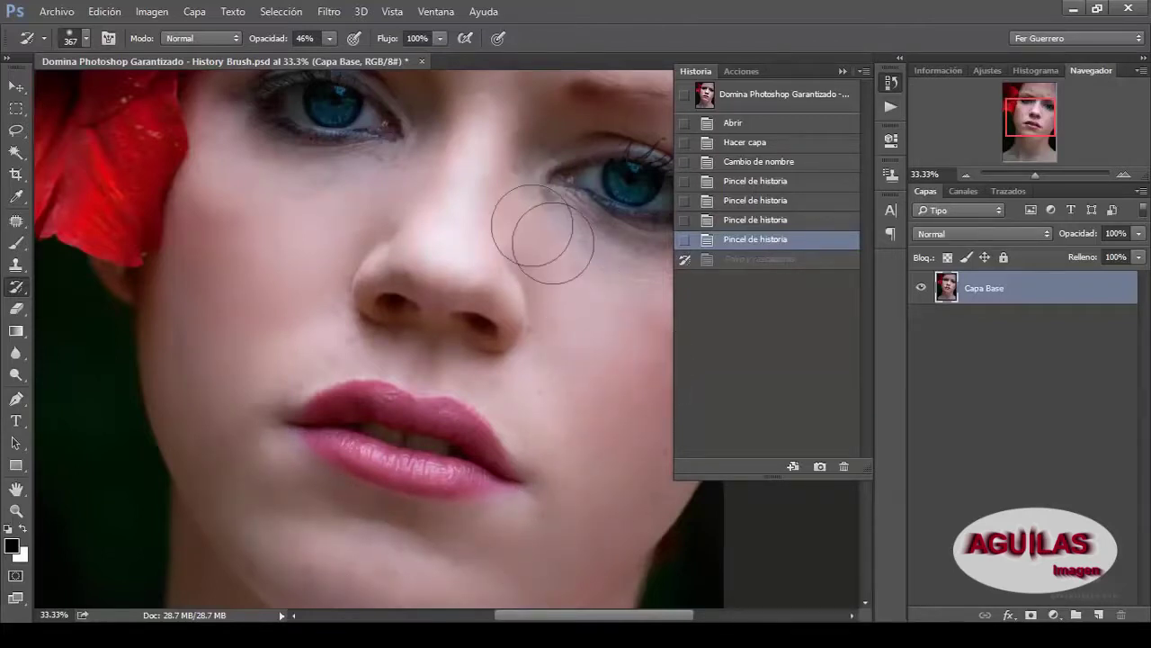
mouse_move(475, 191)
left_mouse_down()
mouse_move(356, 210)
mouse_move(230, 172)
left_mouse_up()
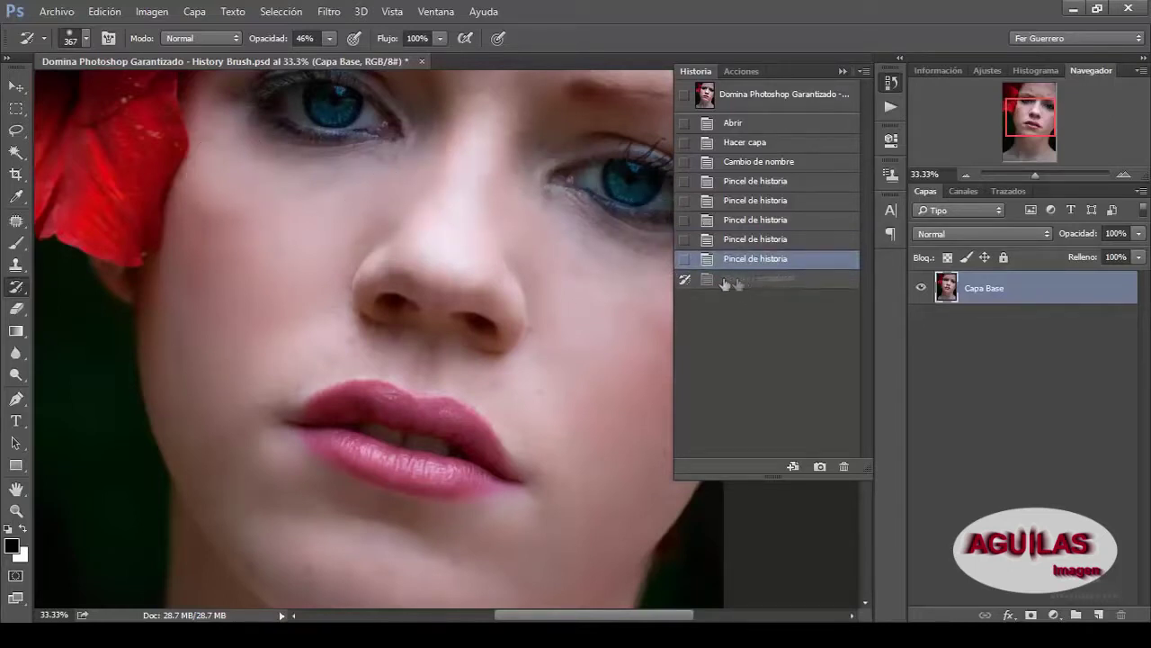
left_click(400, 251)
left_click(439, 270)
left_click(473, 348)
Smooth the forehead skin above and between the eyebrows with the History Brush
key("space")
left_click_drag(507, 220, 432, 567)
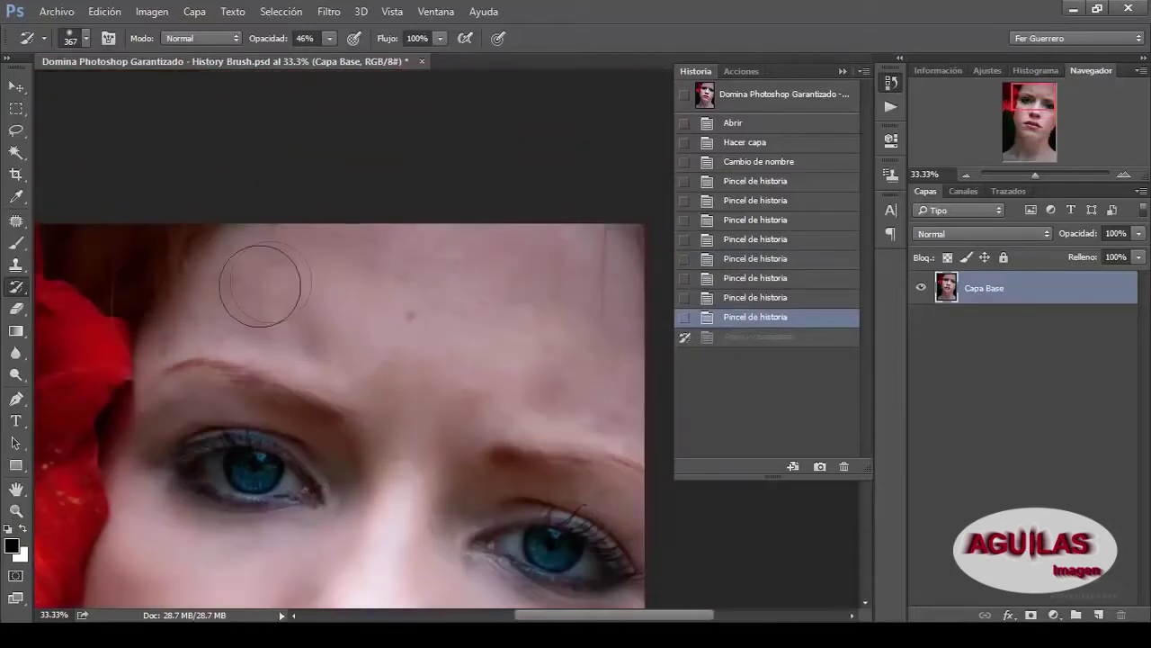
mouse_move(316, 256)
left_mouse_down()
mouse_move(442, 249)
mouse_move(407, 289)
mouse_move(553, 251)
mouse_move(457, 300)
mouse_move(540, 284)
mouse_move(376, 287)
mouse_move(450, 335)
left_mouse_up()
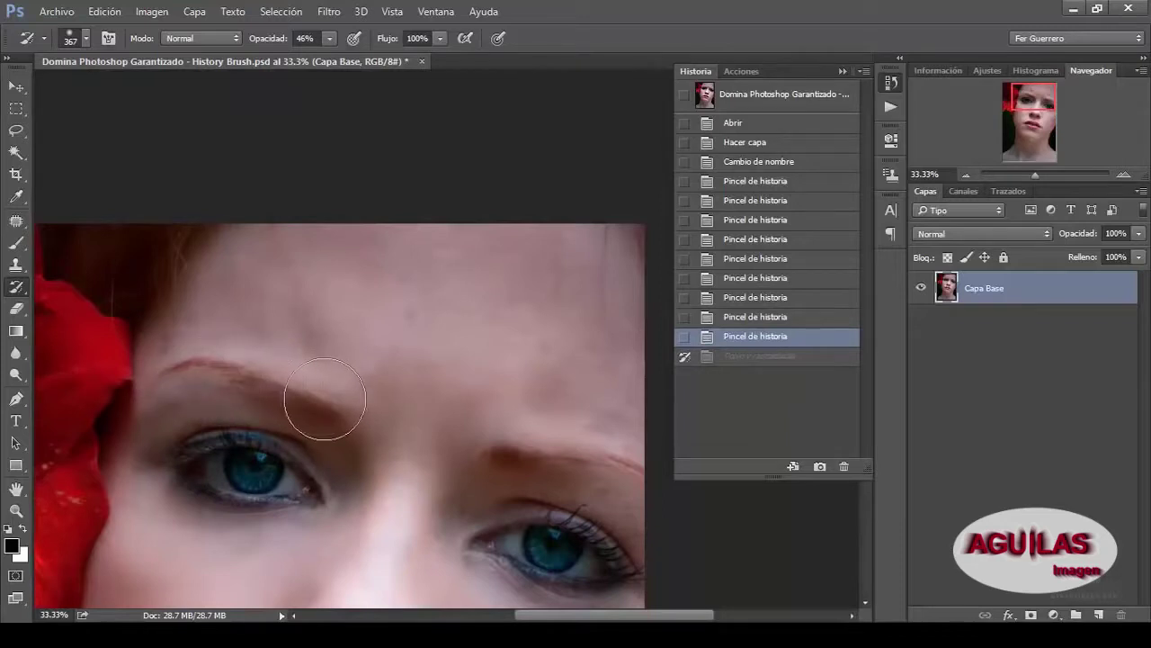
mouse_move(485, 337)
left_mouse_down()
mouse_move(327, 312)
mouse_move(419, 237)
mouse_move(453, 354)
mouse_move(419, 249)
left_mouse_up()
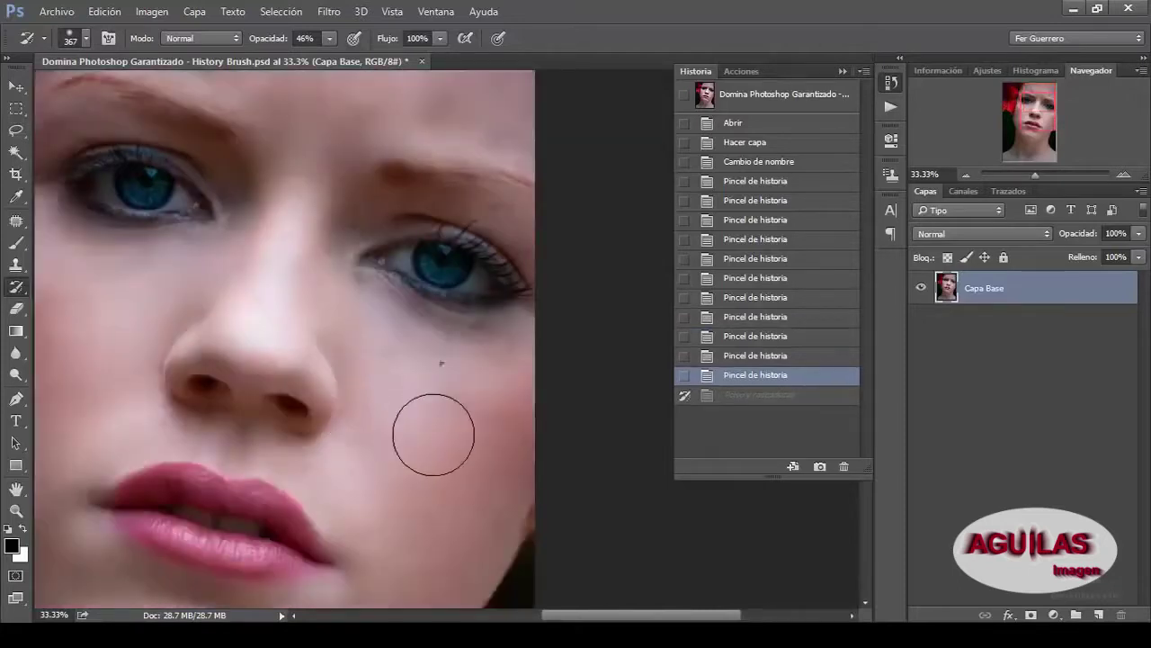
Reduce the History Brush size to 182 px and smooth the smaller areas around the far eye, the nose and above the upper lip
right_click(433, 435)
left_click_drag(611, 402, 601, 402)
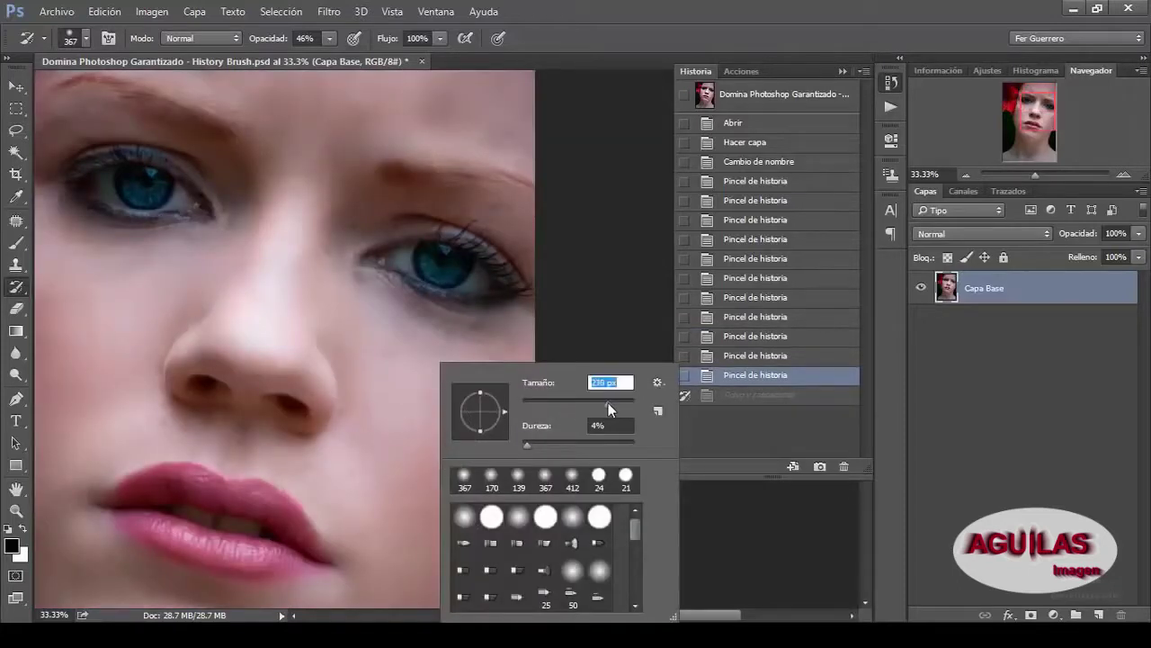
left_click(393, 305)
left_click_drag(540, 369, 437, 344)
mouse_move(430, 187)
left_mouse_down()
mouse_move(387, 202)
mouse_move(454, 198)
left_mouse_up()
left_click(255, 222)
left_click(254, 235)
left_click(375, 369)
left_click_drag(375, 370, 357, 423)
mouse_move(247, 452)
left_mouse_down()
mouse_move(217, 437)
mouse_move(250, 445)
left_mouse_up()
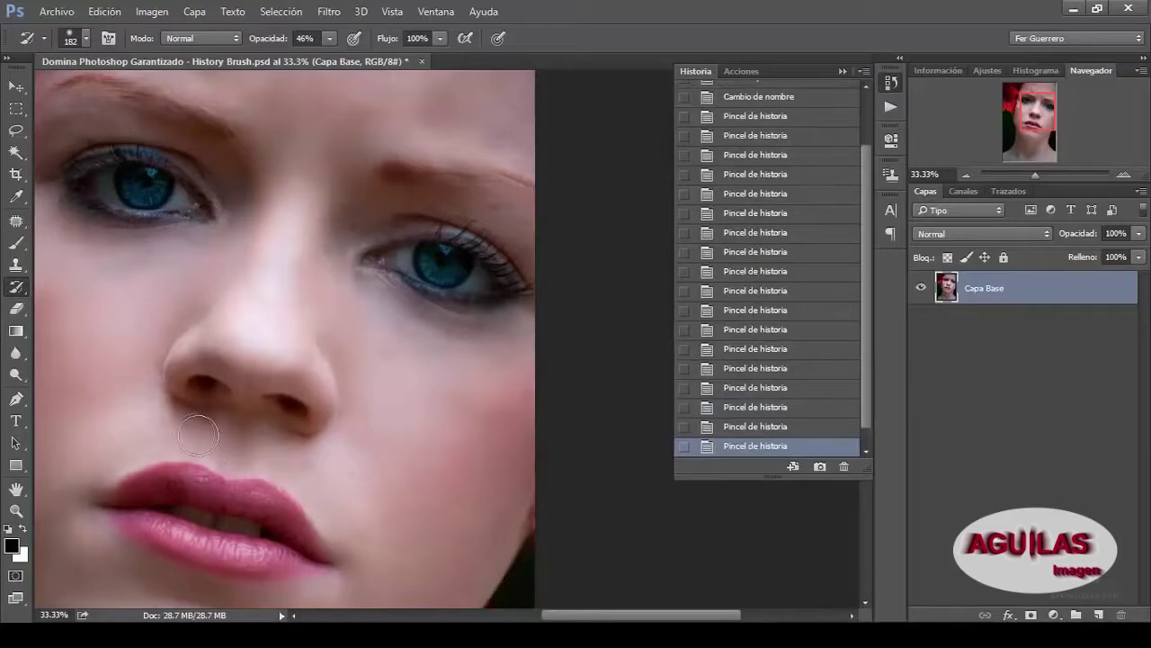
left_click(276, 466)
Smooth the skin below and above the eye beside the red flower and on the forehead over its eyebrow
left_click_drag(252, 328, 516, 425)
left_click_drag(375, 360, 333, 344)
left_click_drag(319, 225, 316, 237)
left_click_drag(378, 120, 327, 153)
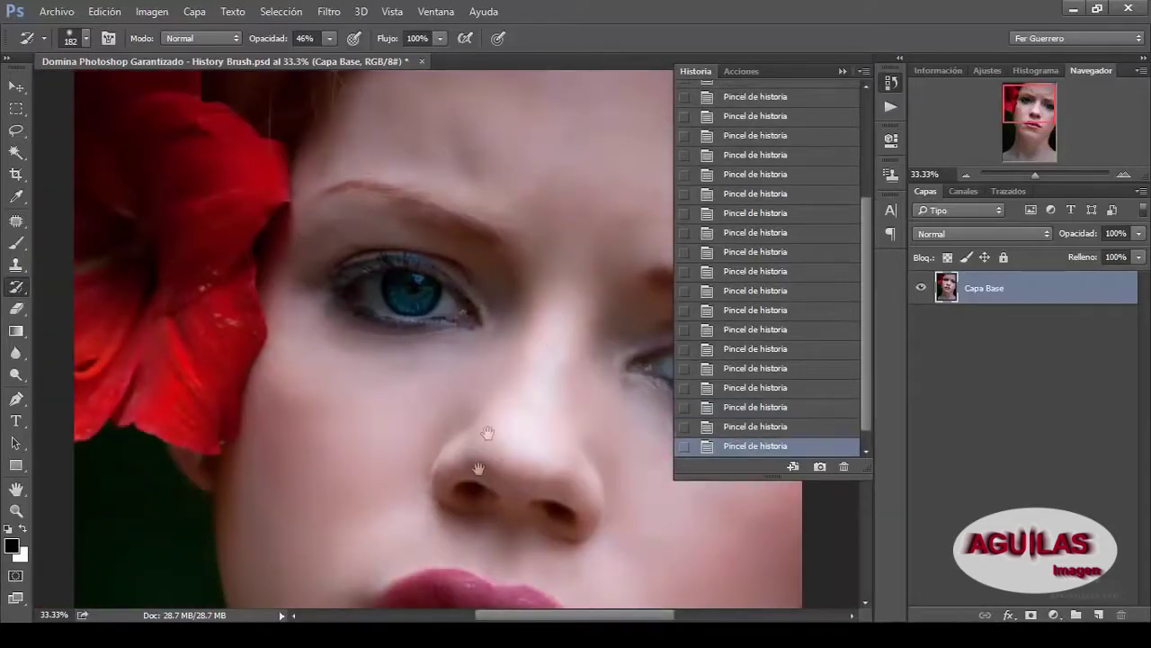
Review the retouched skin from the forehead down to the neck, and look through the list of recorded history states
left_click_drag(479, 468, 506, 272)
left_click_drag(428, 495, 491, 129)
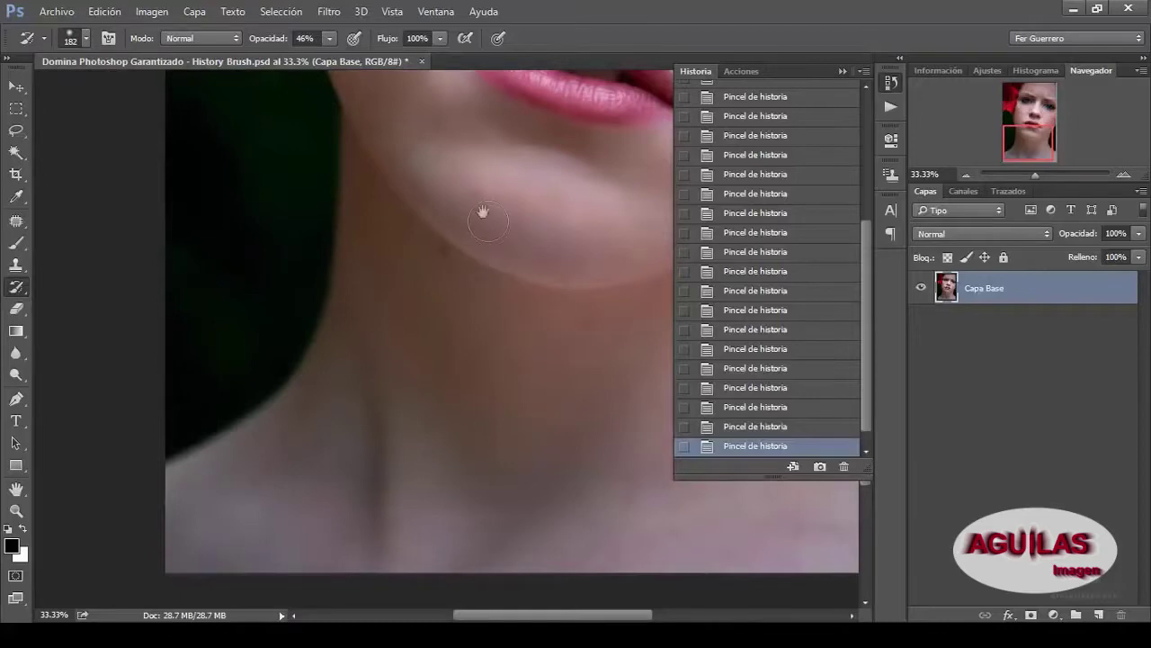
left_click_drag(490, 223, 521, 543)
left_click_drag(594, 493, 379, 454)
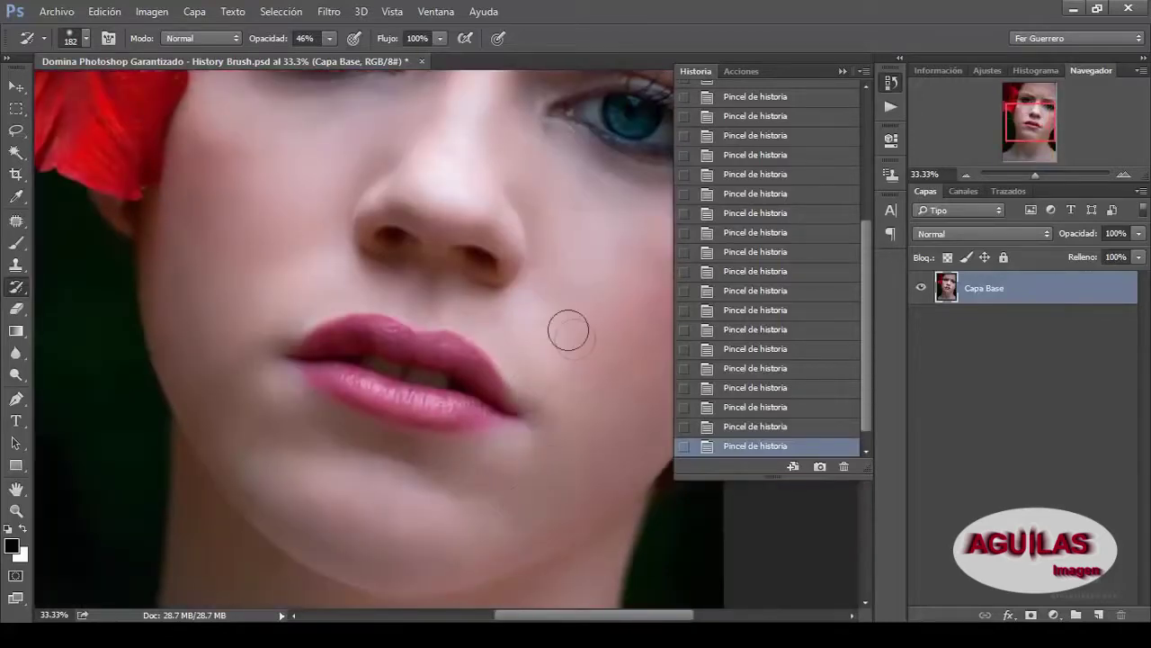
left_click_drag(529, 259, 548, 545)
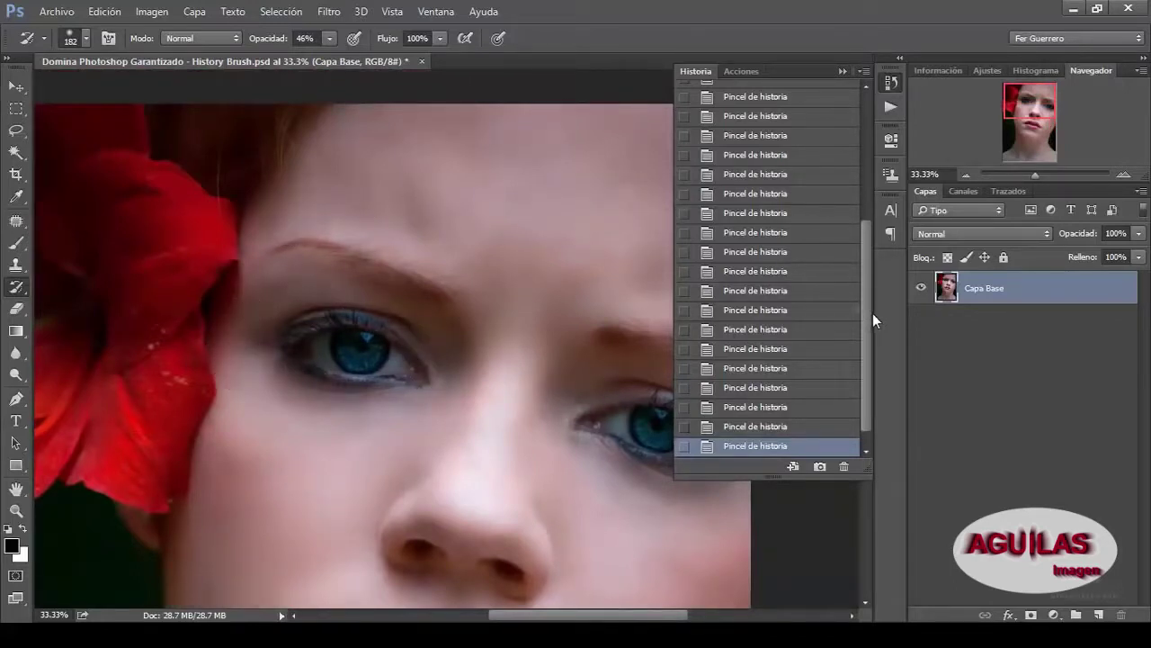
key("ctrl+z")
left_click_drag(872, 346, 873, 206)
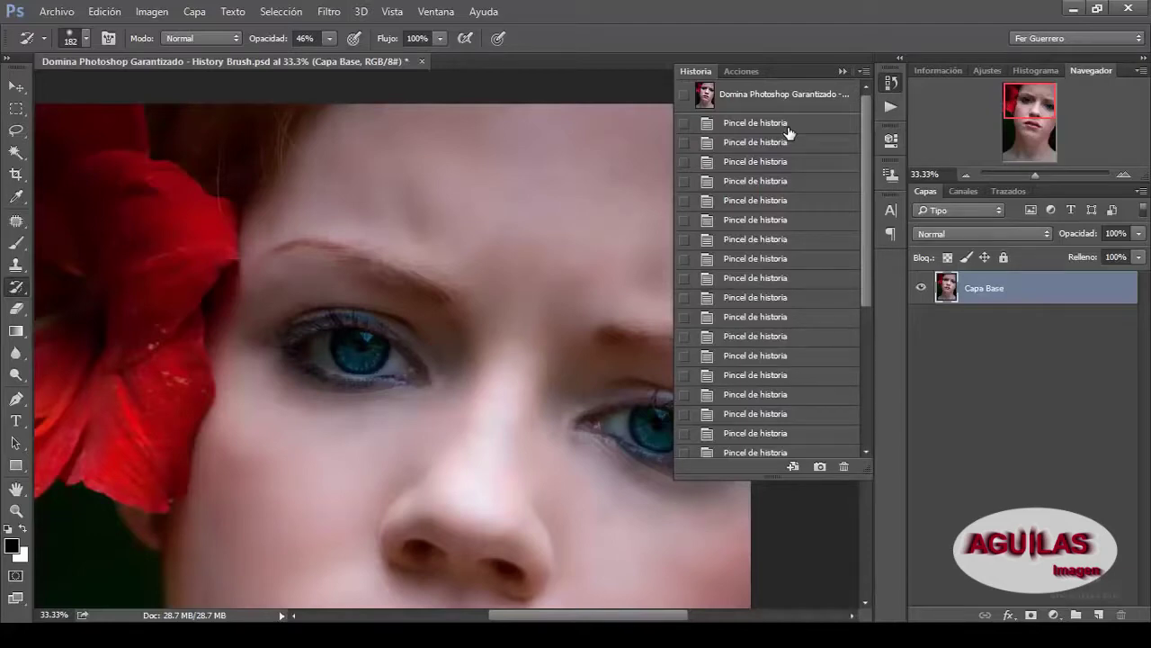
left_click_drag(866, 143, 865, 278)
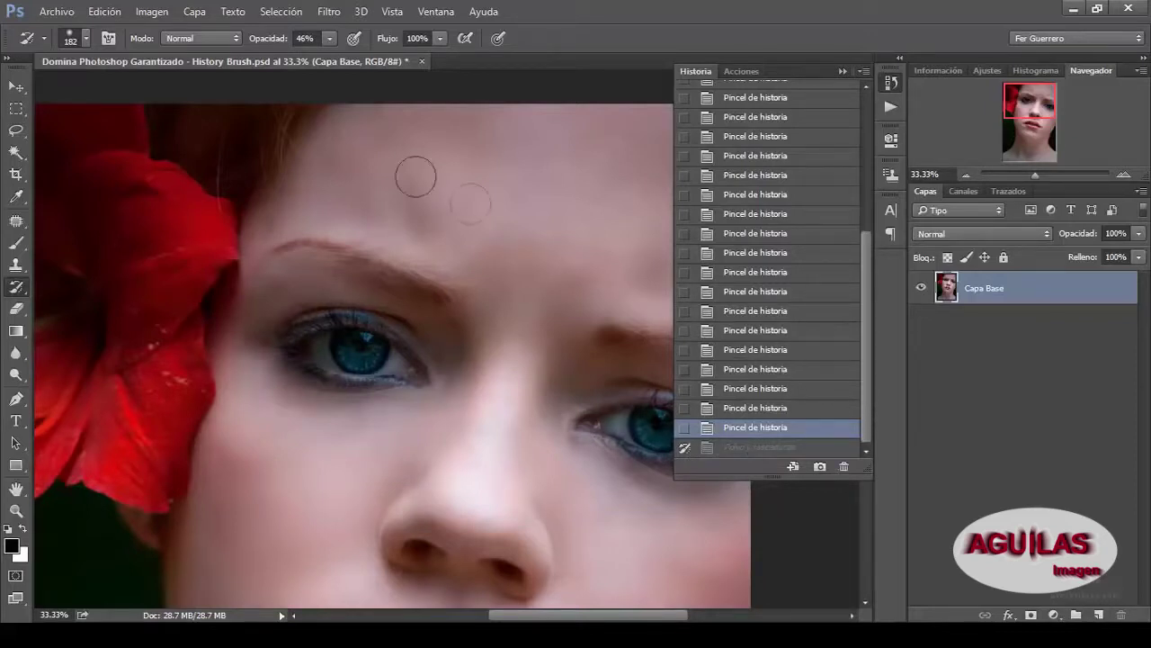
left_click_drag(867, 262, 875, 290)
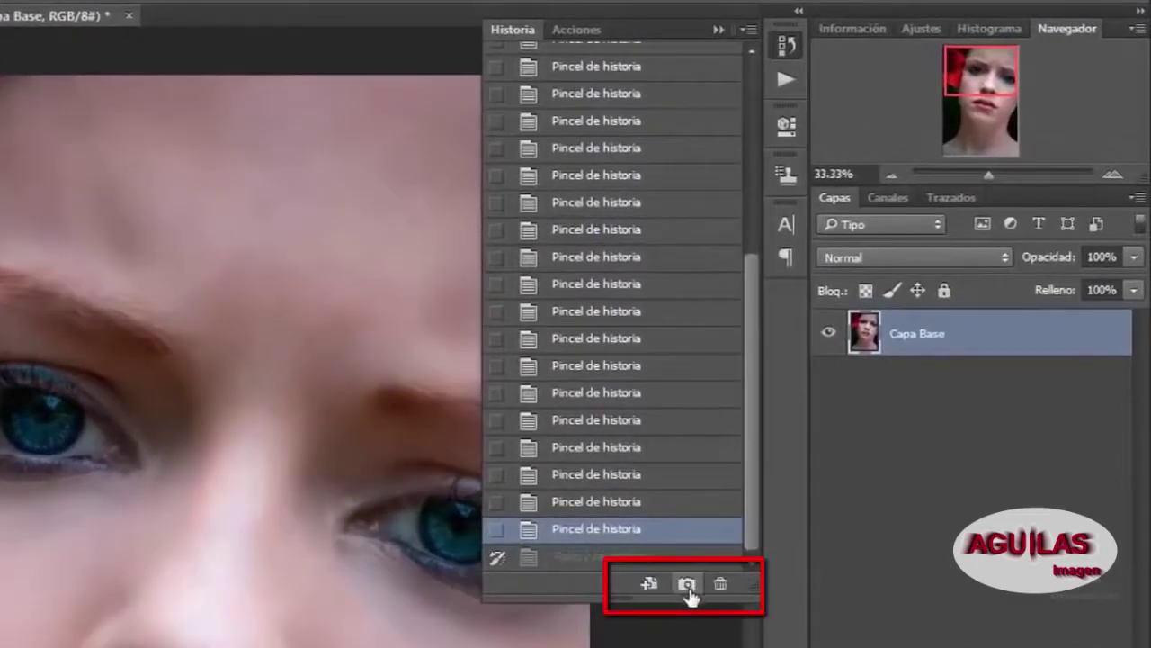
Create a history snapshot of the retouched image and name it "polvo y rascaduras"
left_click(687, 584)
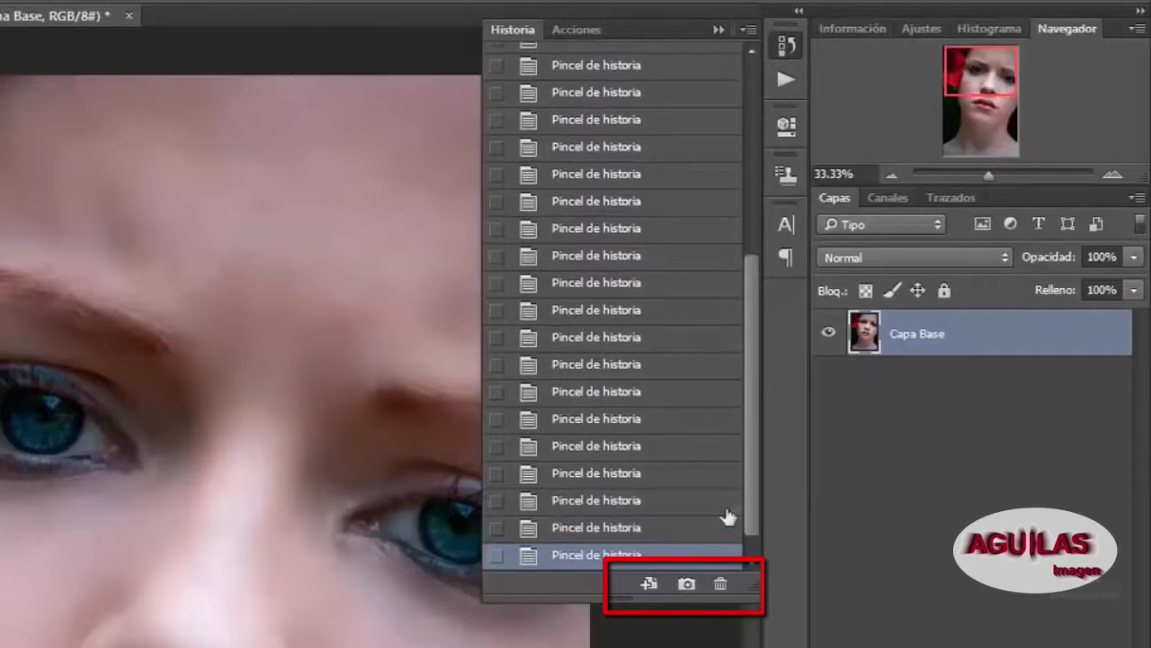
left_click_drag(756, 473, 750, 264)
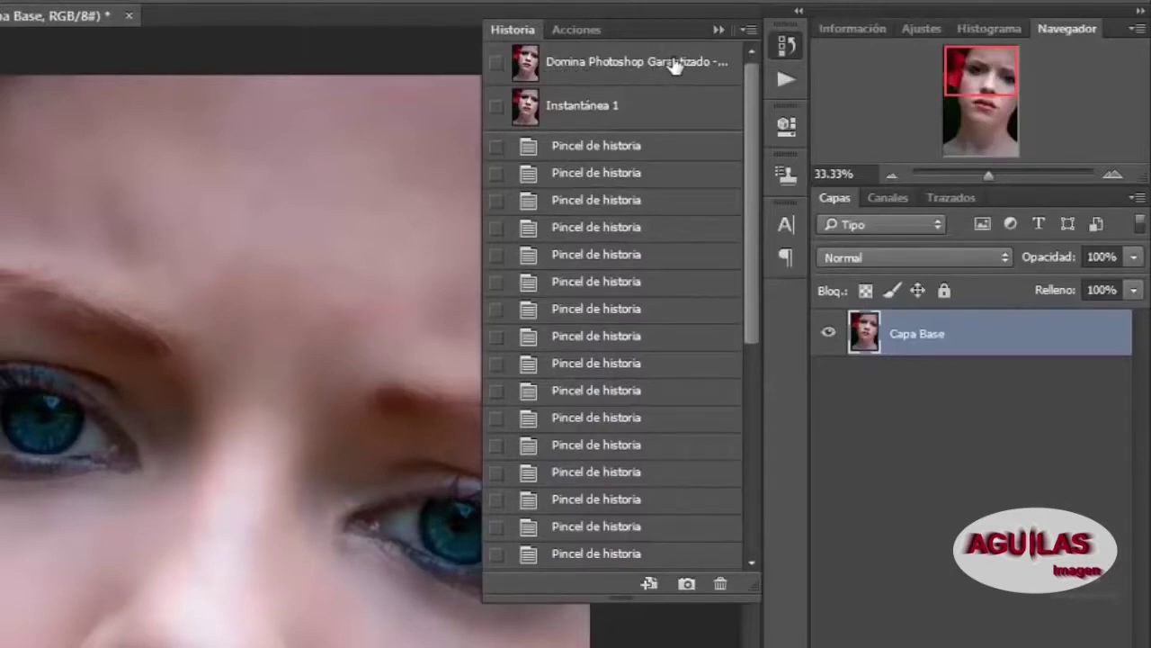
left_click(578, 110)
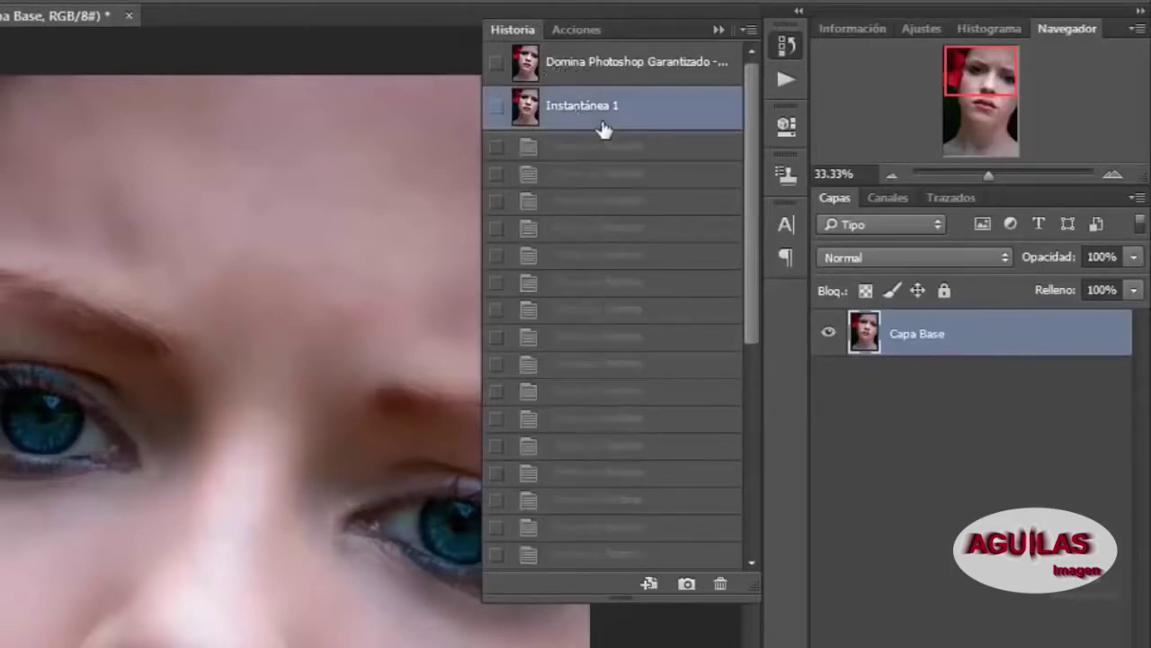
double_click(587, 108)
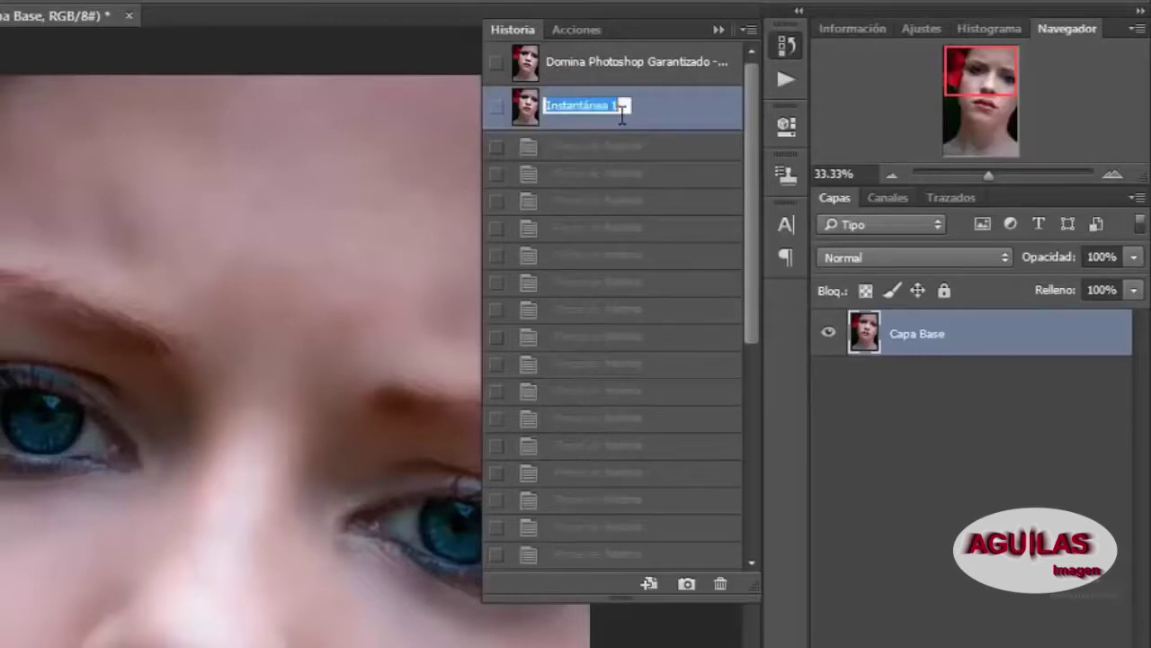
type("po")
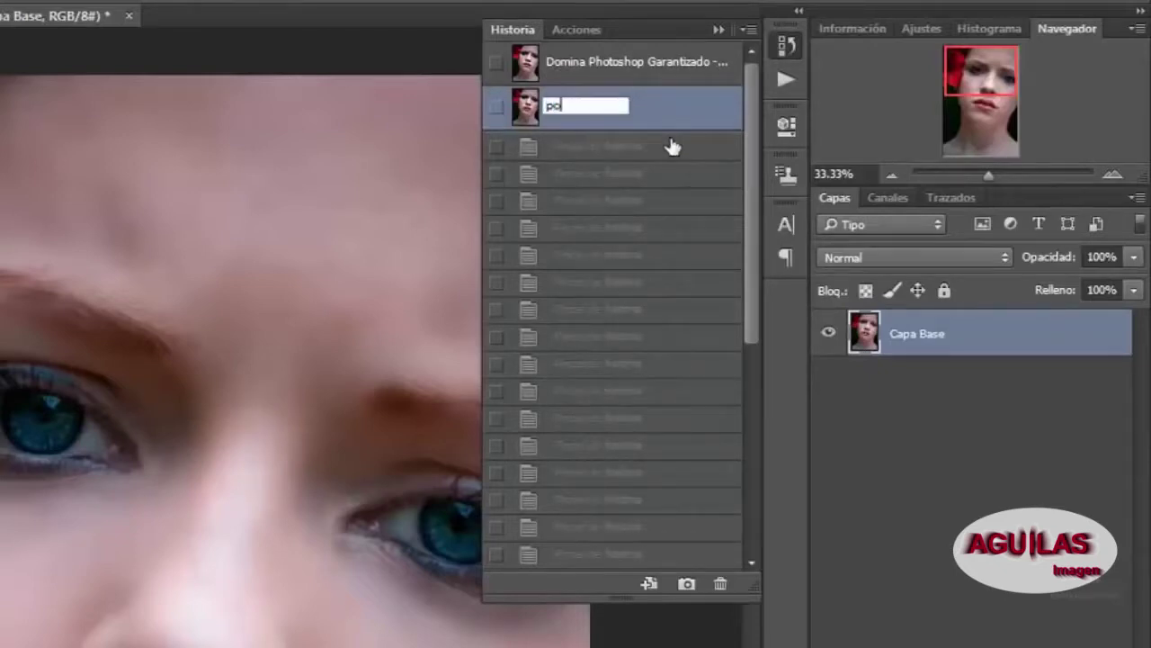
type("lvo y rascad")
type("utaa")
key("BackSpace")
key("BackSpace")
key("BackSpace")
type("ras")
key("Return")
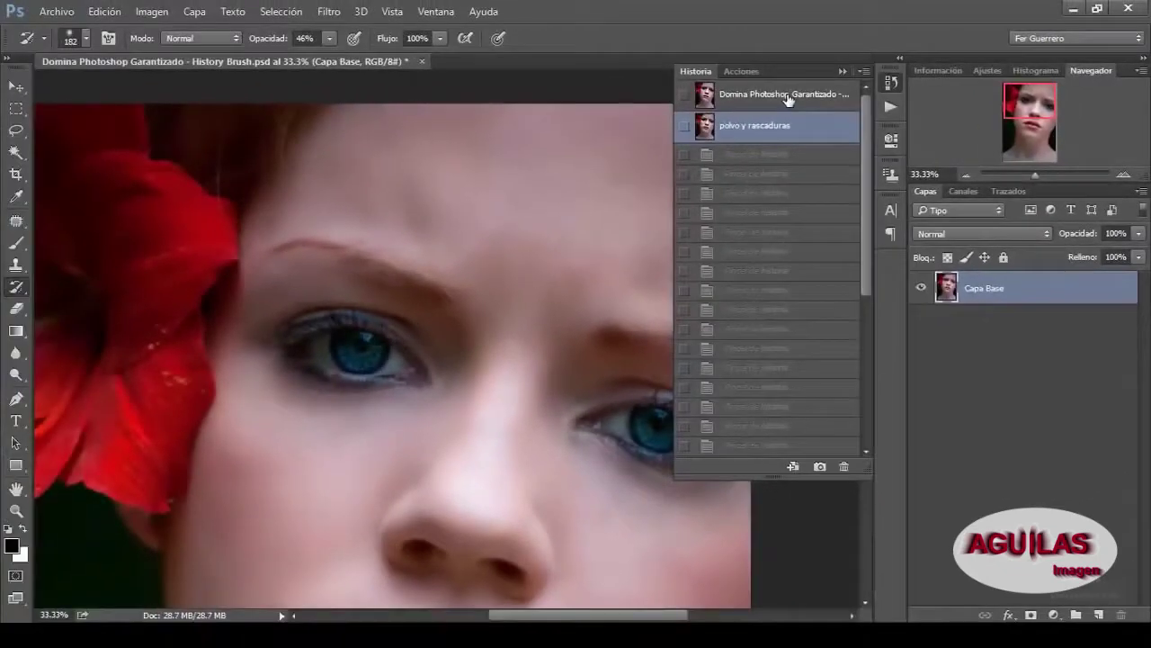
Compare the original image snapshot with the polvo y rascaduras snapshot across the face, finishing on polvo y rascaduras
left_click(788, 99)
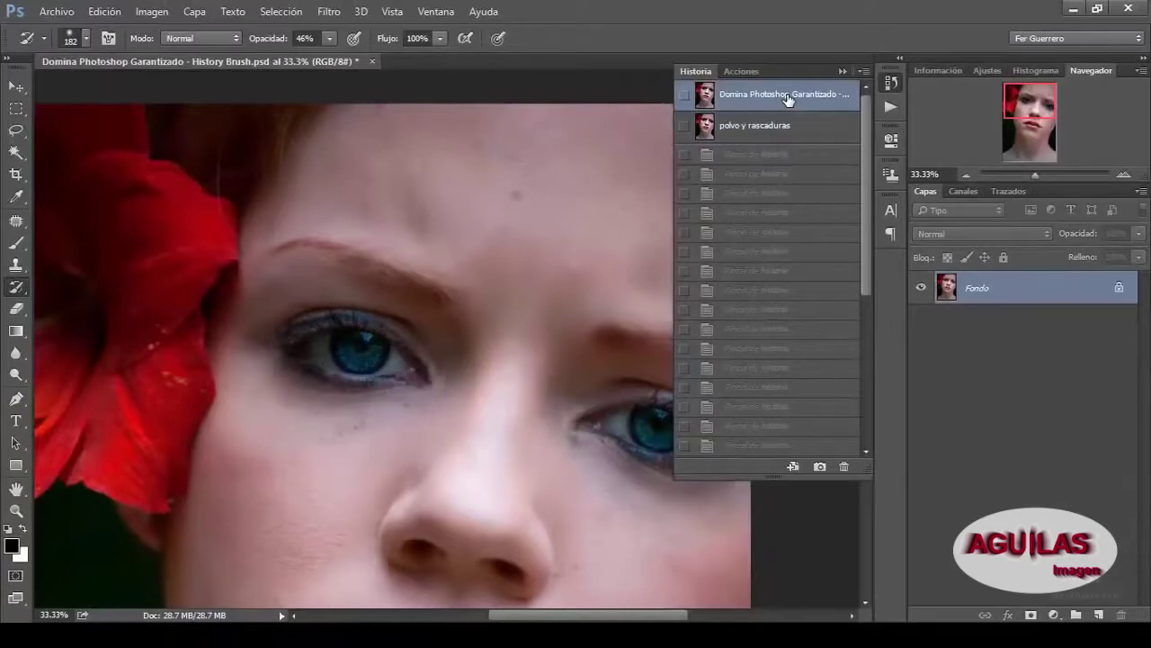
mouse_move(469, 441)
left_mouse_down()
mouse_move(446, 333)
mouse_move(522, 216)
mouse_move(494, 481)
left_mouse_up()
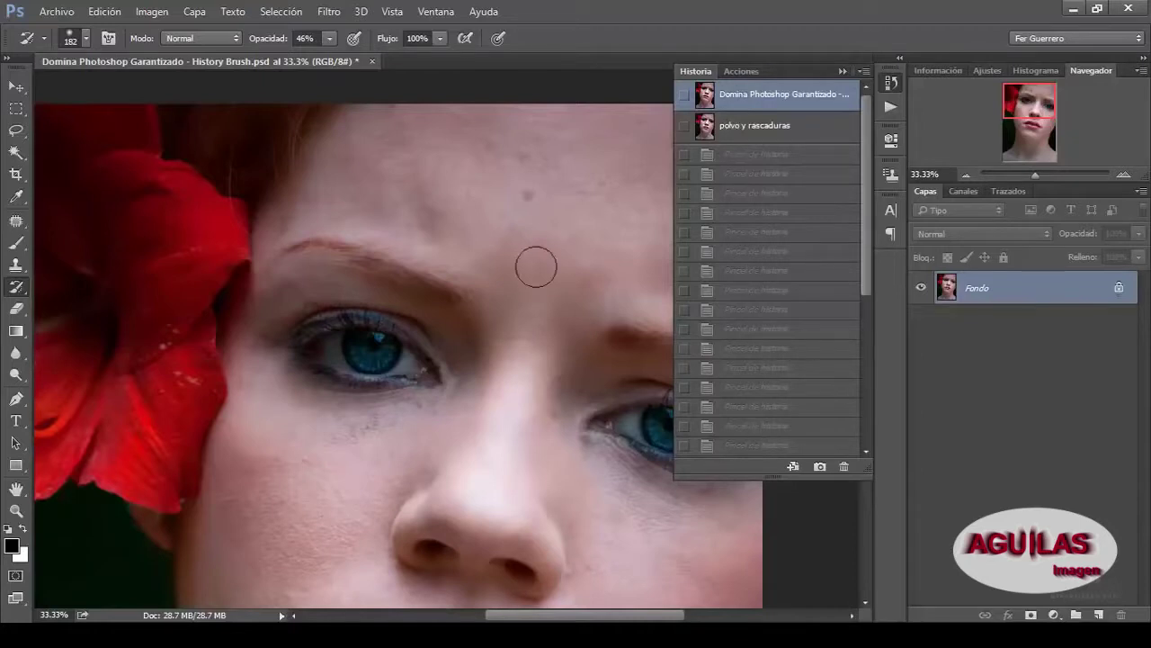
left_click(740, 128)
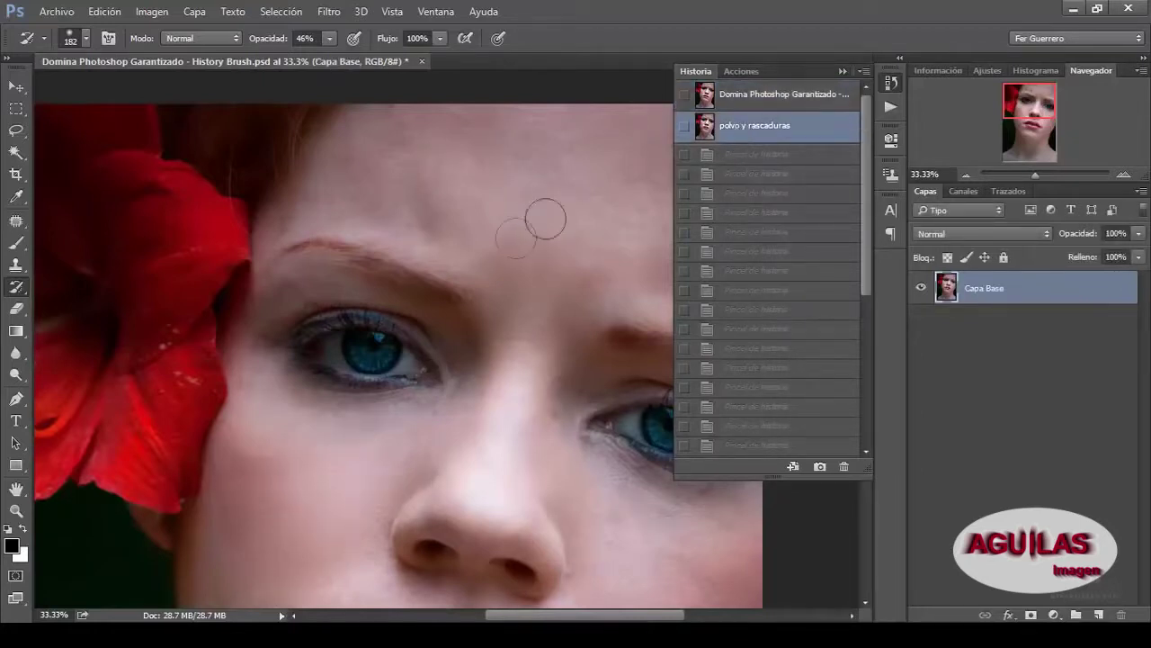
left_click_drag(477, 439, 494, 198)
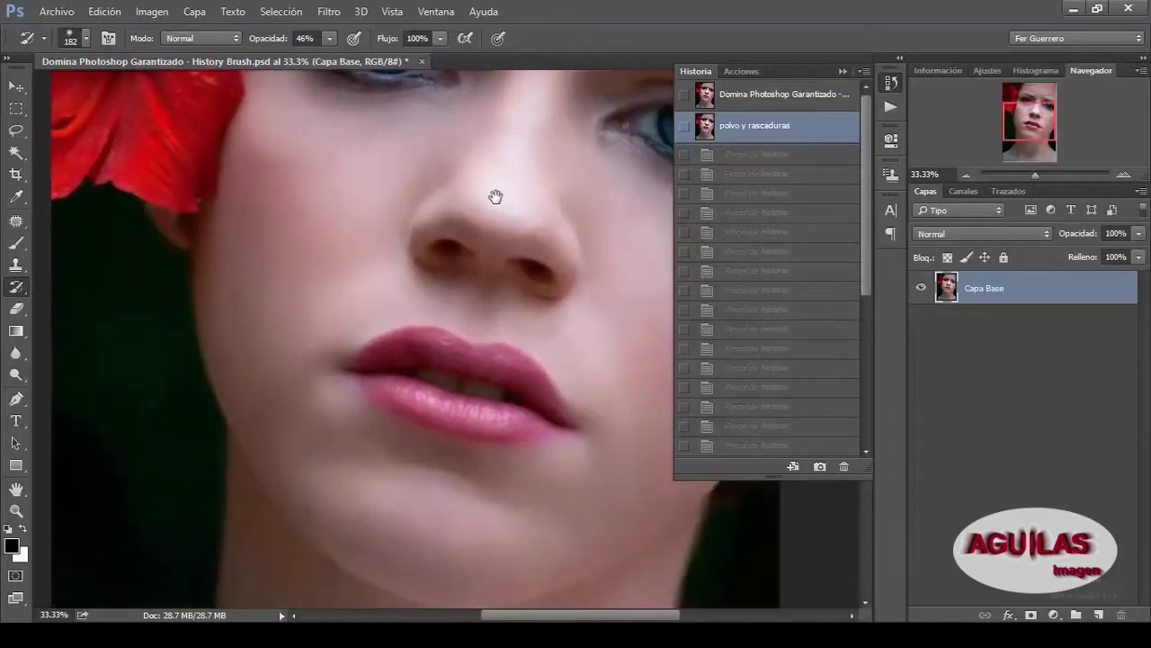
left_click_drag(581, 375, 363, 398)
left_click_drag(390, 199, 393, 421)
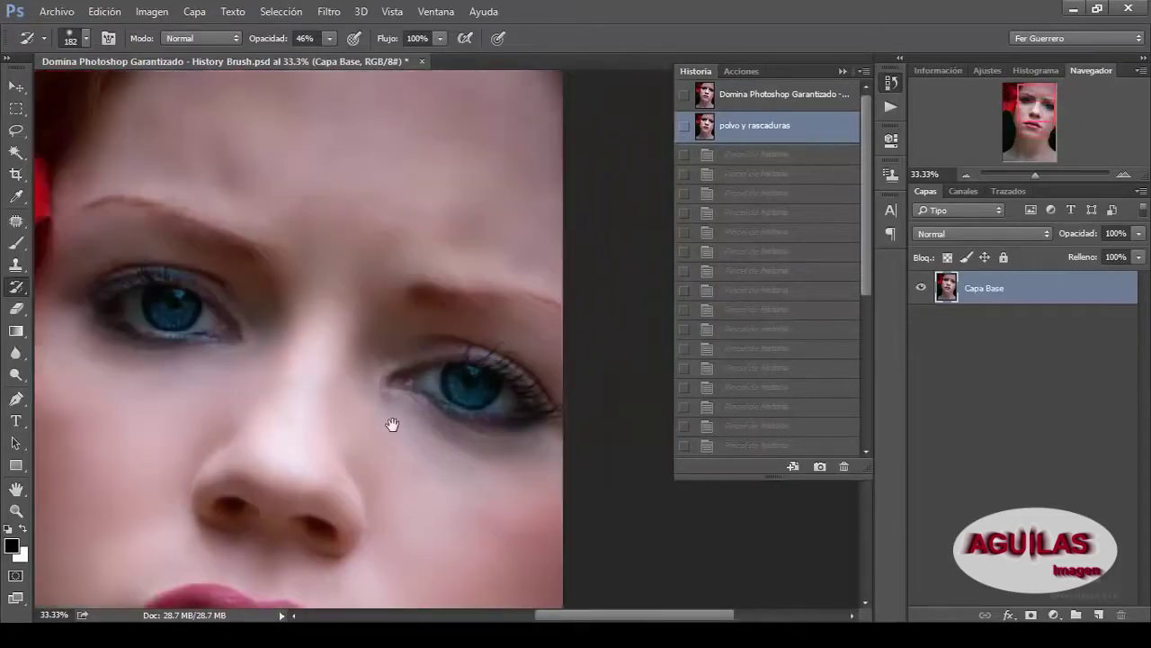
mouse_move(349, 177)
left_mouse_down()
mouse_move(381, 314)
mouse_move(494, 273)
mouse_move(512, 246)
left_mouse_up()
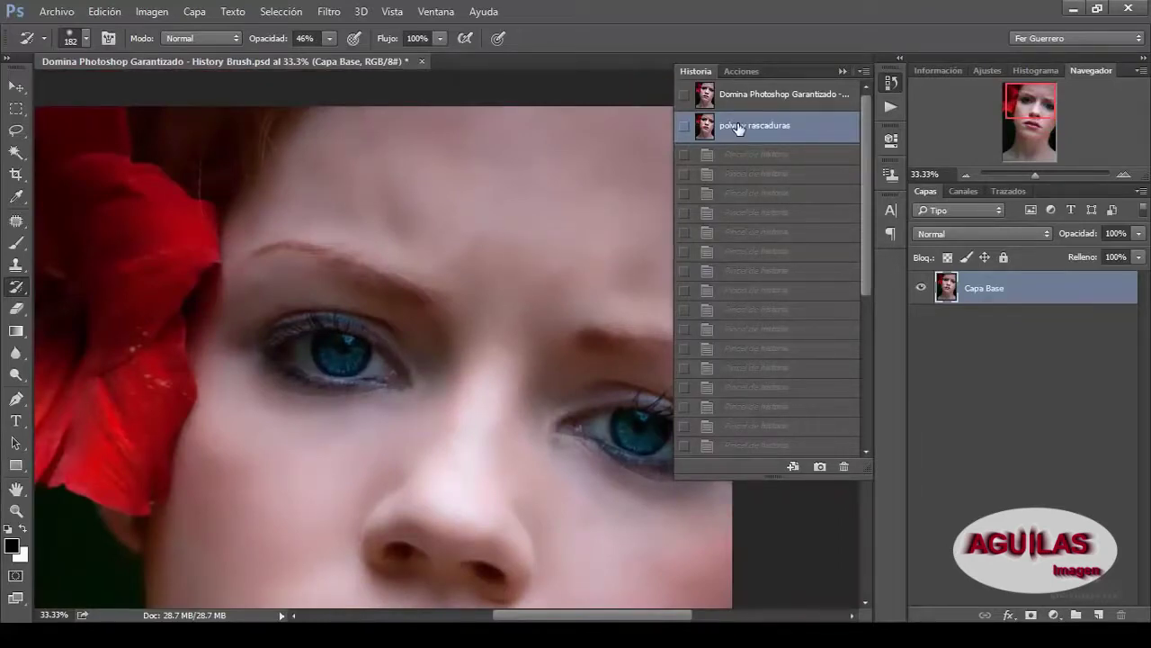
scroll(552, 471, "down", 5)
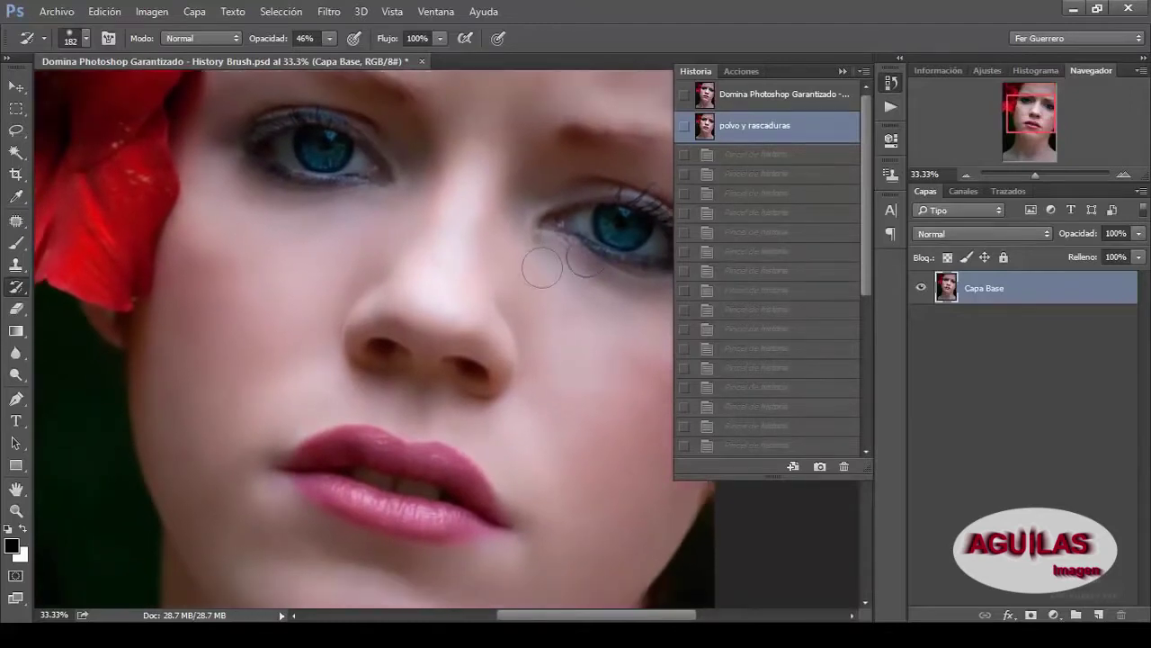
left_click(762, 97)
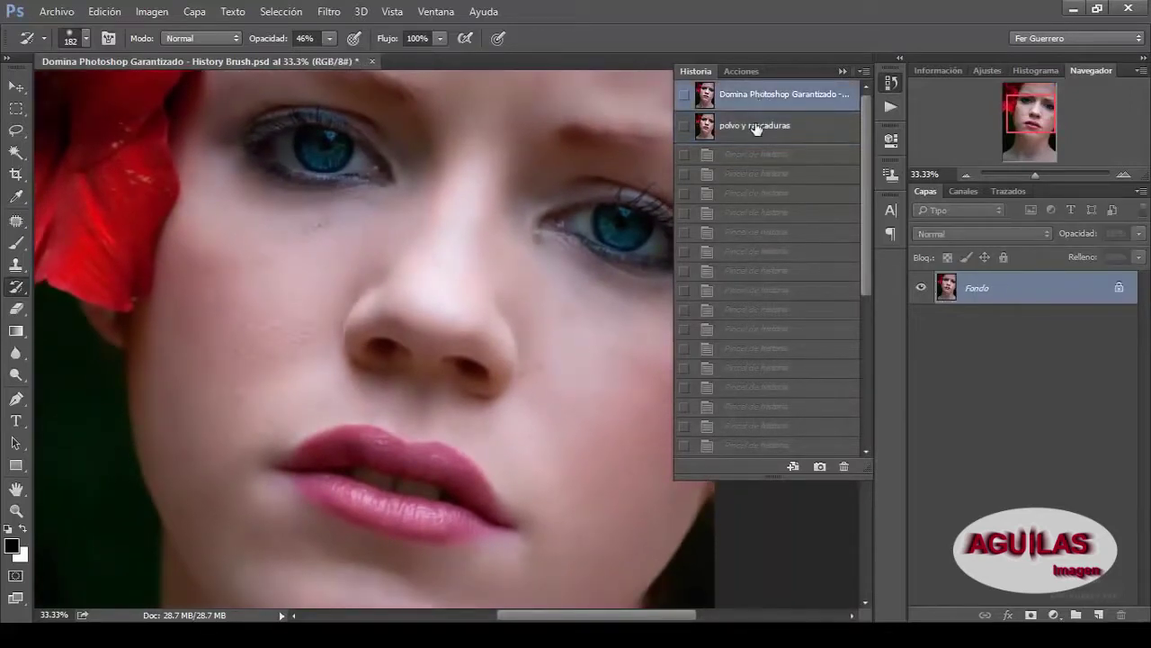
left_click(756, 127)
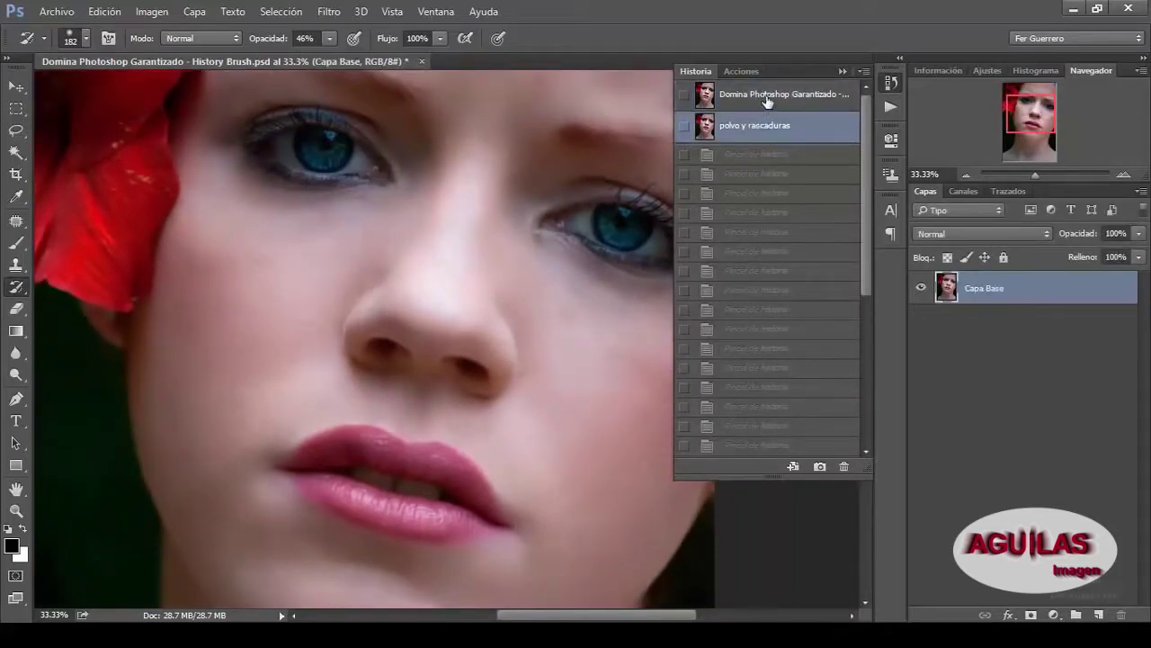
left_click(765, 99)
left_click(761, 129)
Desaturate the Capa Base layer and compare the result with the polvo y rascaduras snapshot, finishing on the Desaturar state
left_click(151, 13)
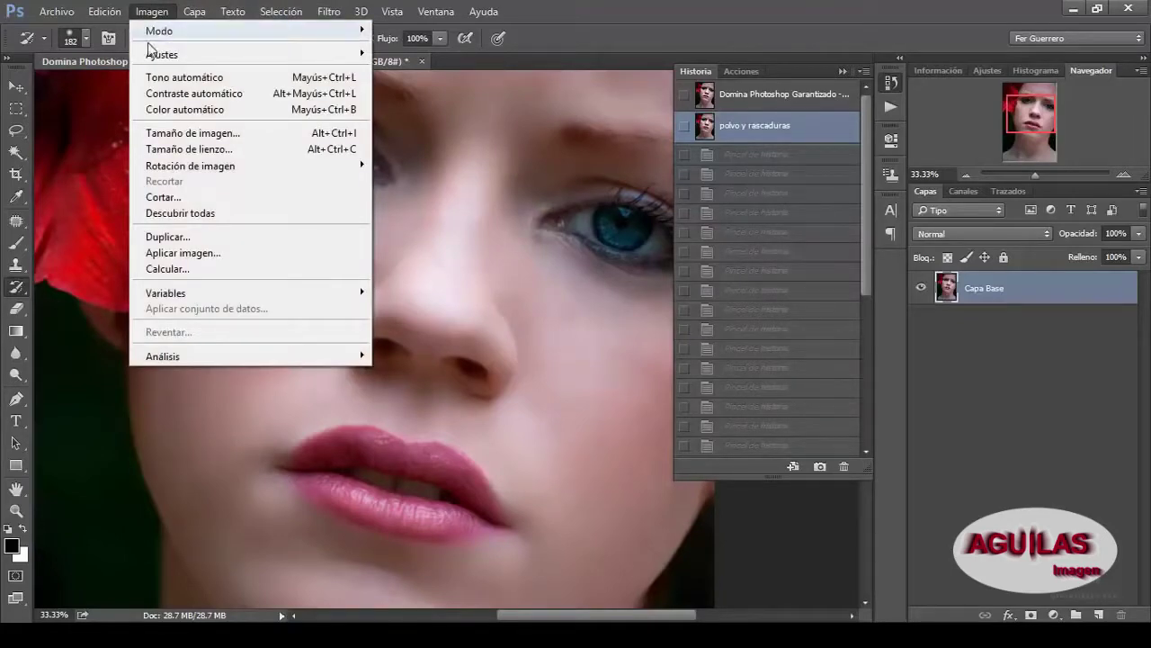
mouse_move(158, 56)
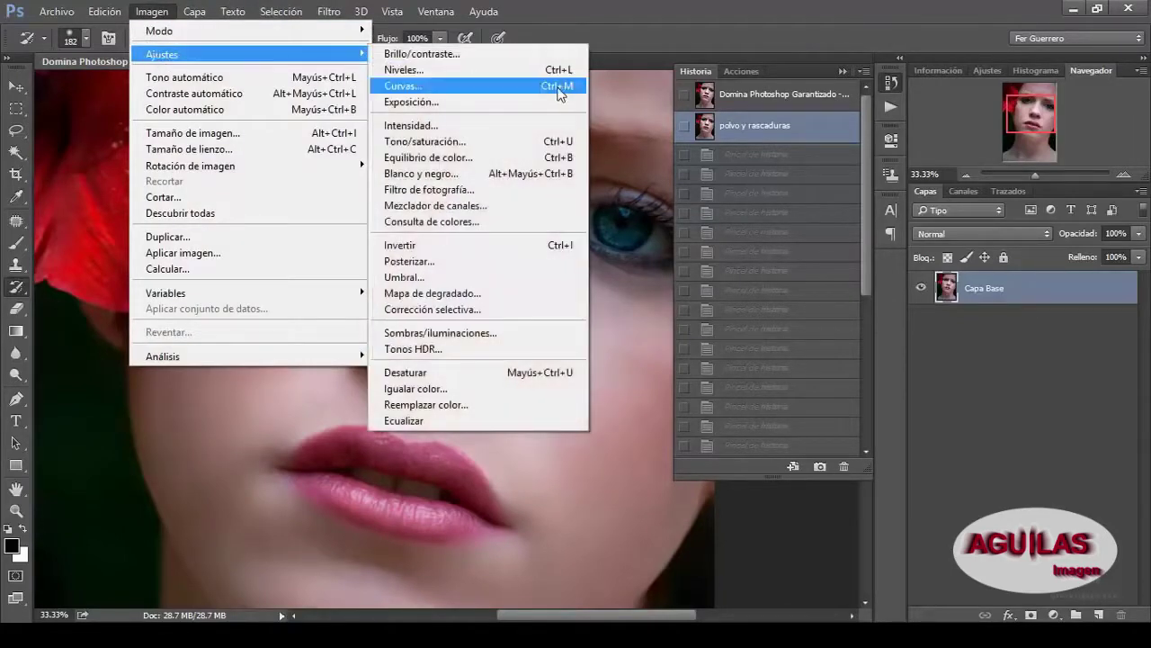
left_click(468, 374)
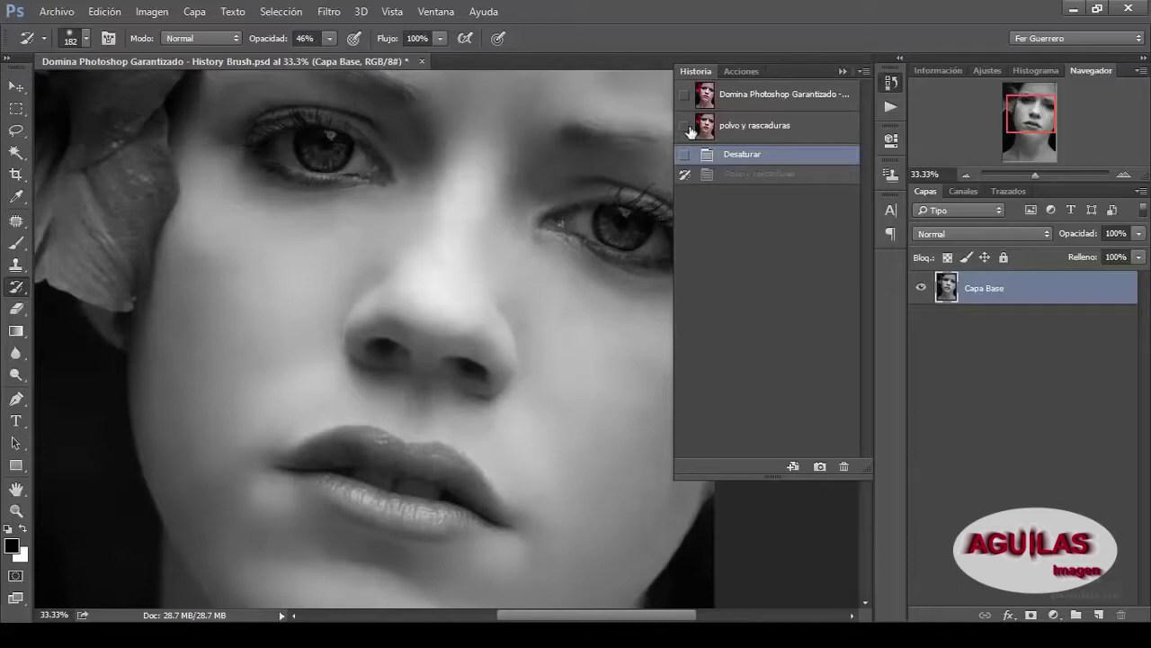
left_click(758, 132)
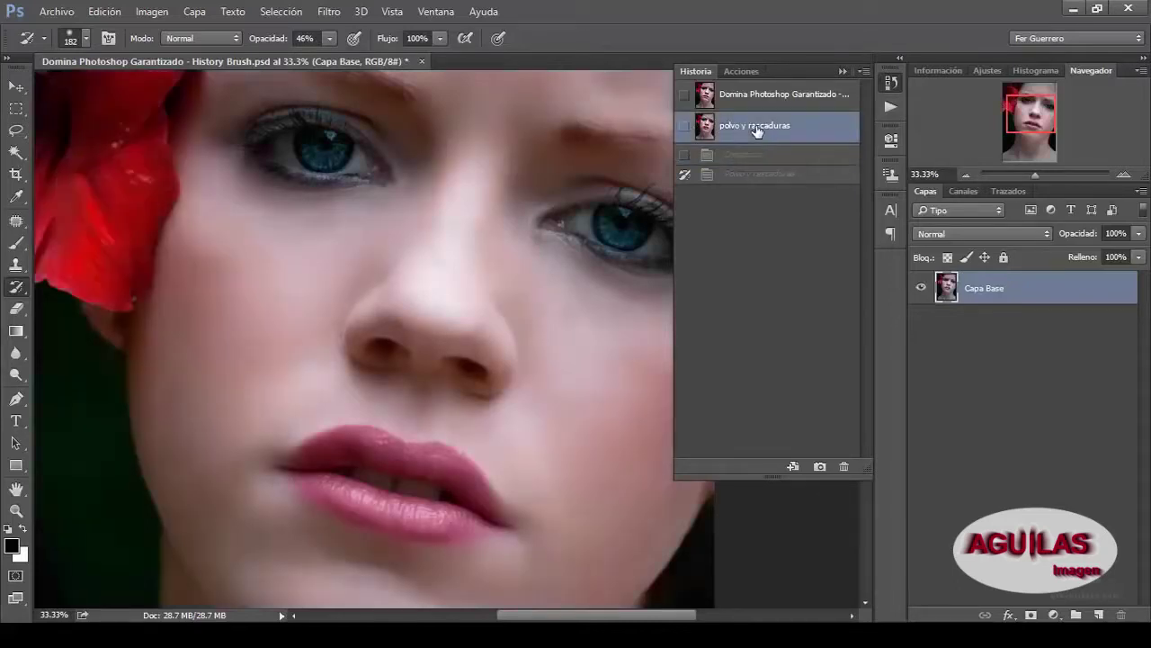
left_click(765, 156)
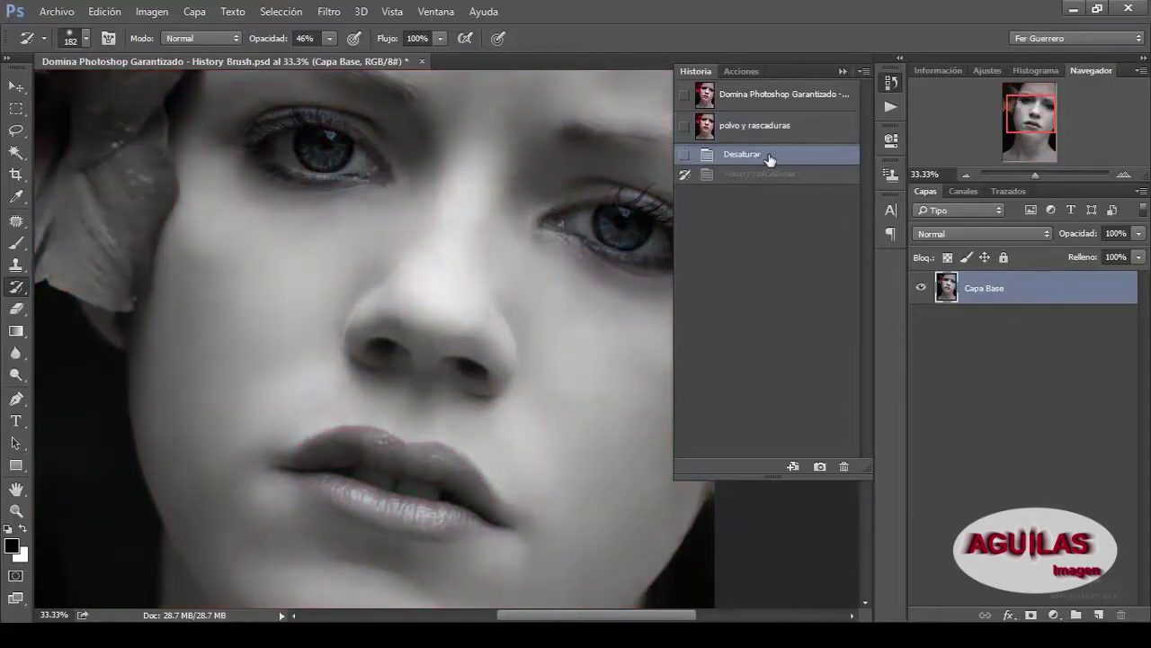
Create a history snapshot of the desaturated image and name it "dasaturada"
left_click(820, 466)
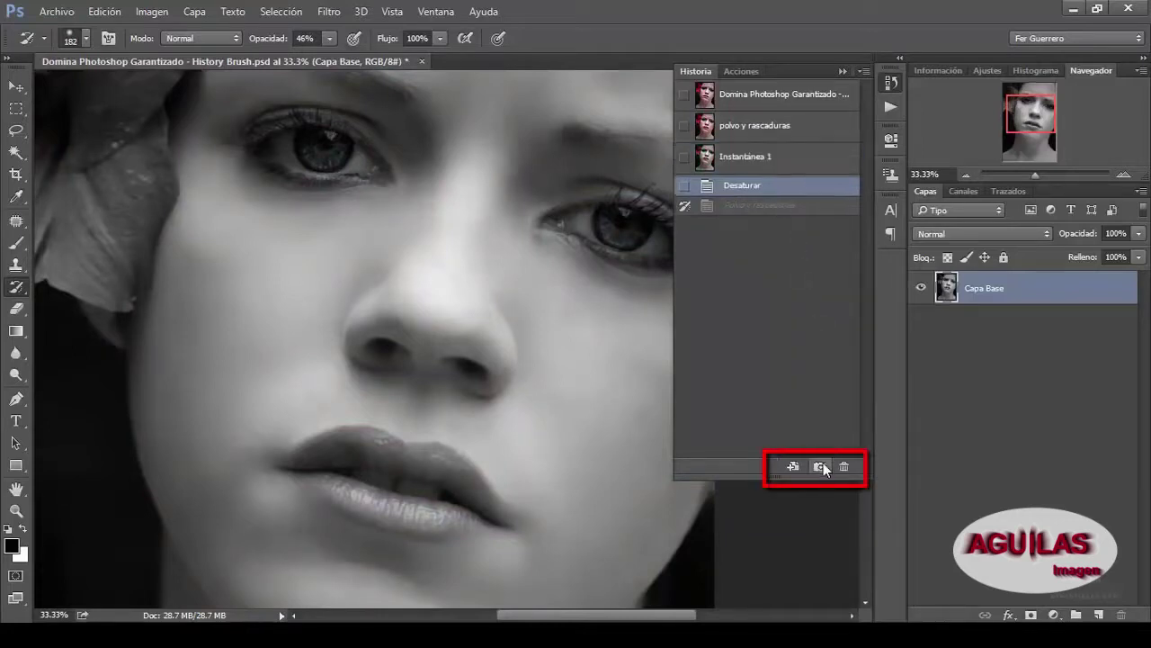
double_click(756, 157)
type("dasaturada")
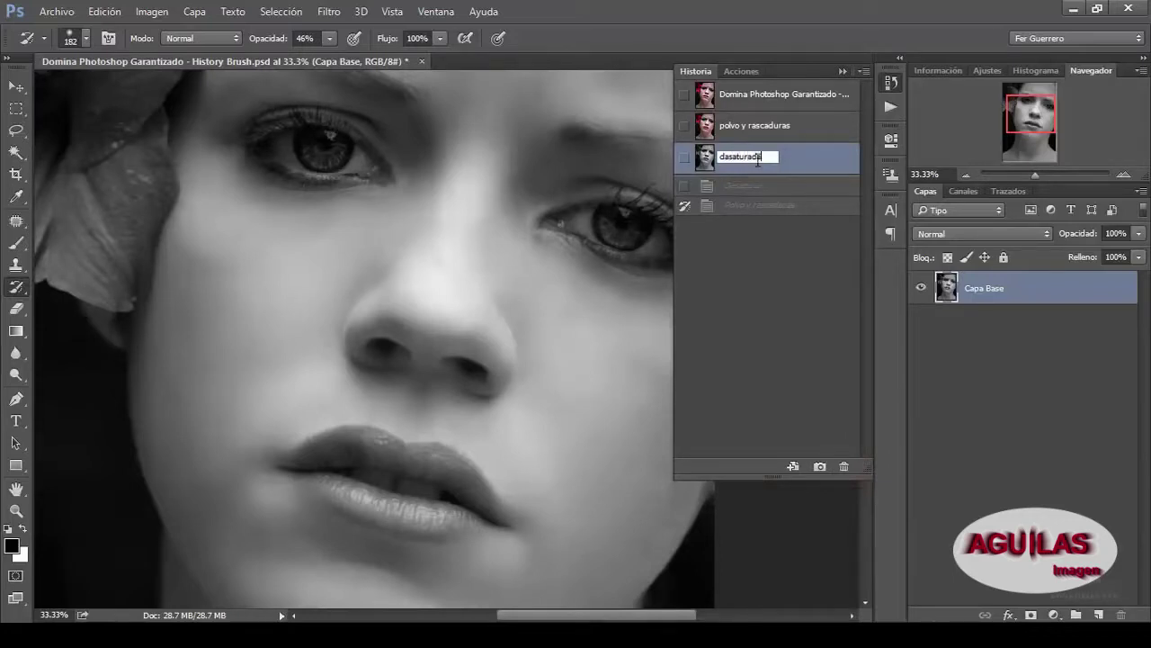
key("Return")
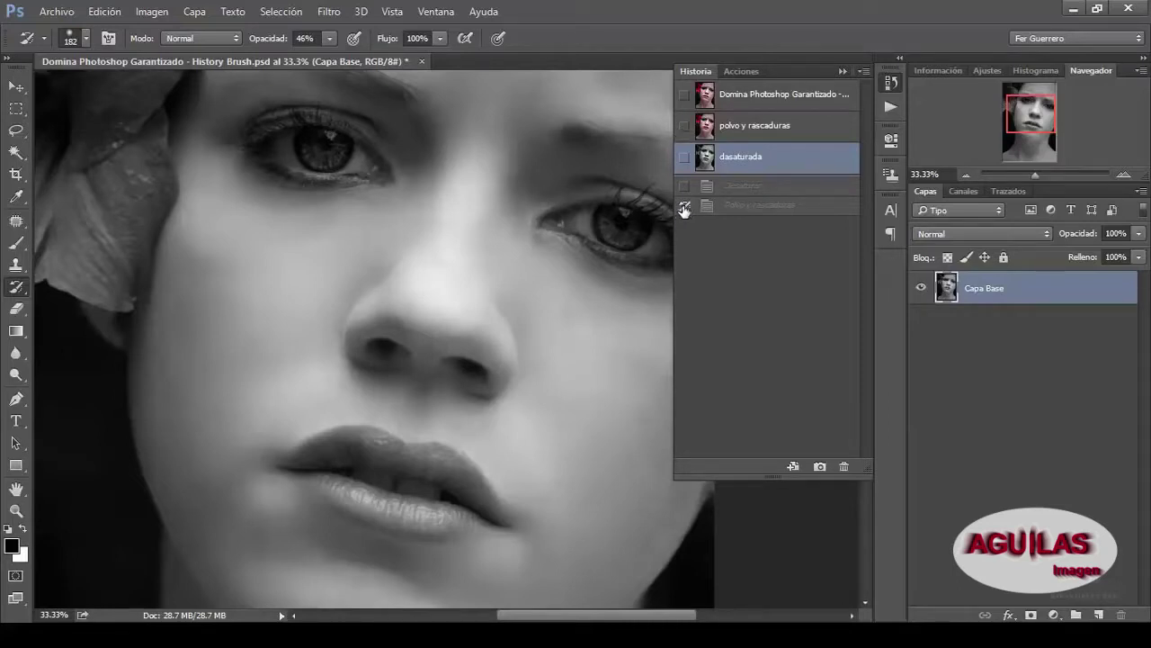
Make the polvo y rascaduras snapshot the History Brush source, with a brush size of 103 px and 17% hardness
left_click(684, 126)
right_click(324, 143)
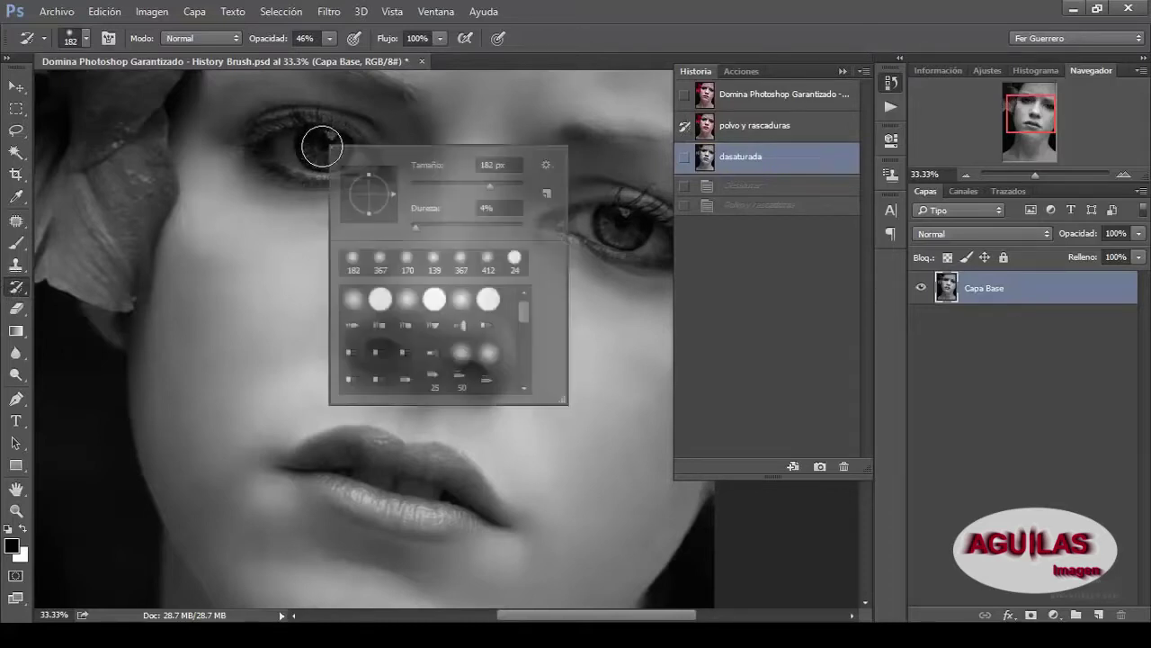
left_click_drag(496, 187, 479, 186)
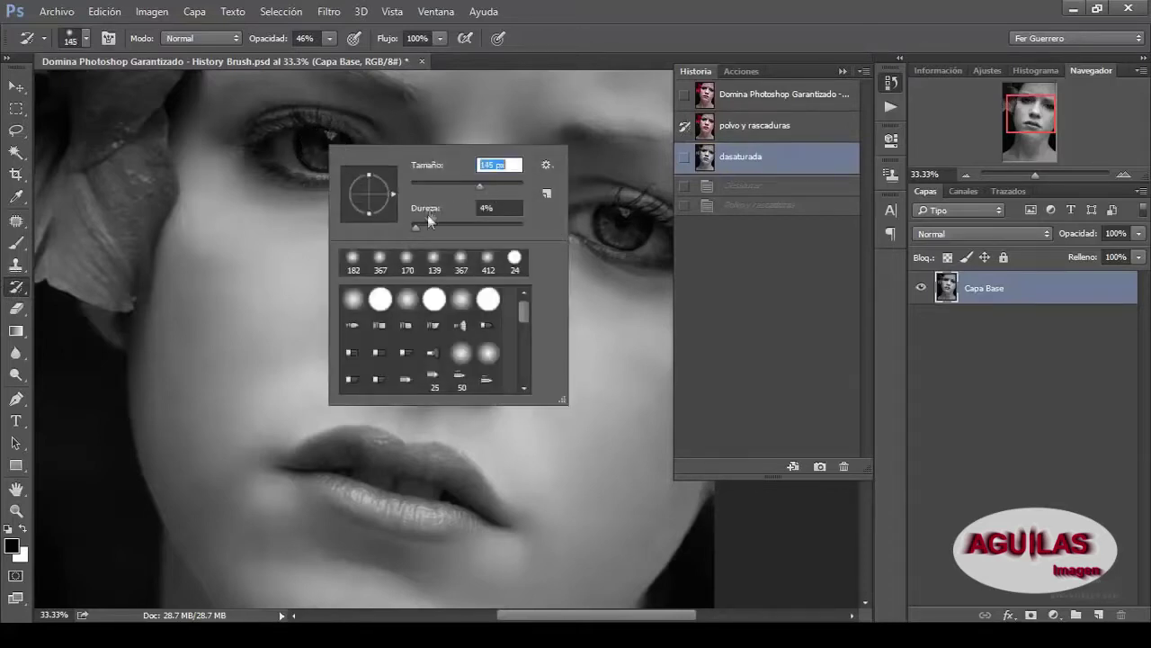
left_click_drag(418, 227, 430, 228)
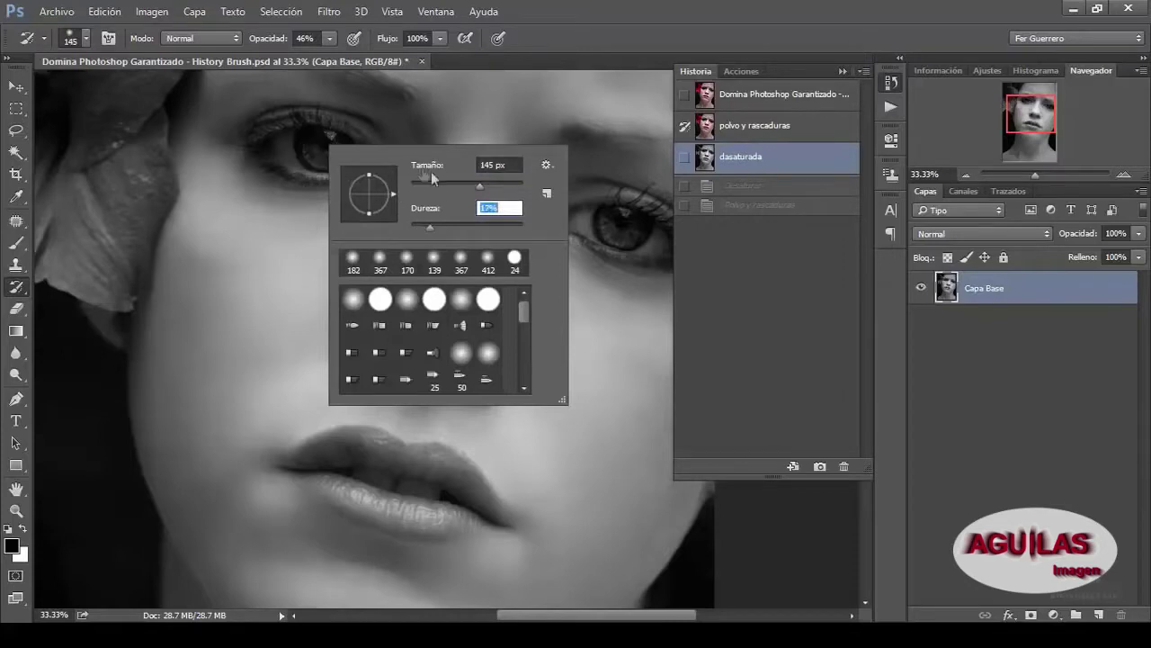
left_click_drag(482, 186, 469, 189)
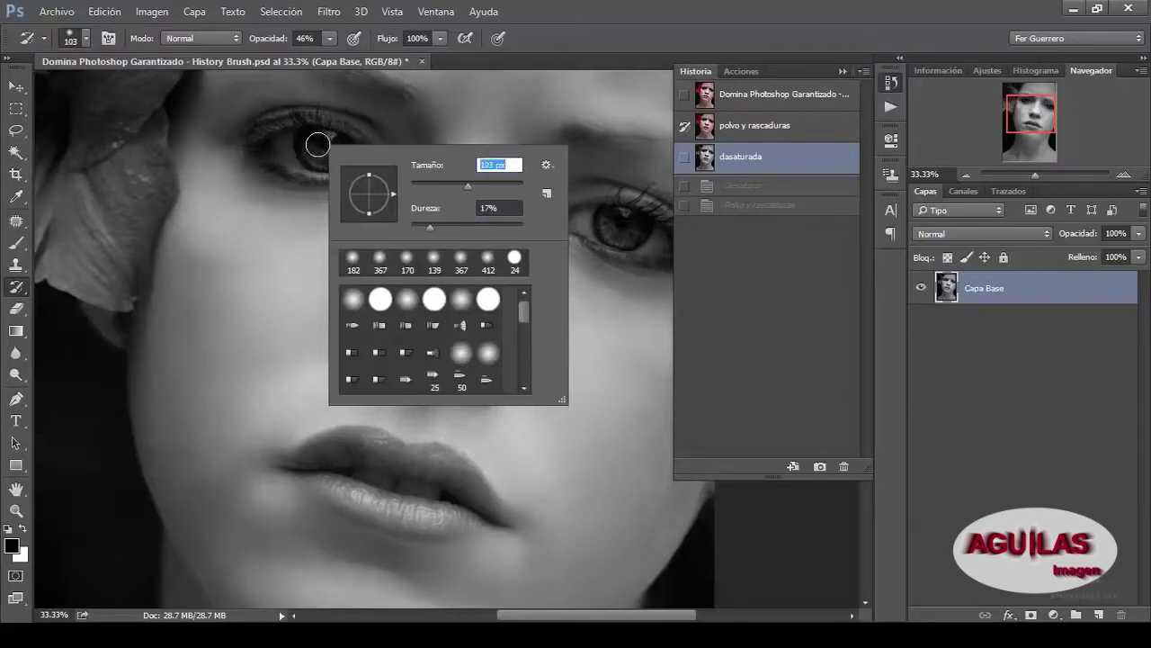
left_click(605, 14)
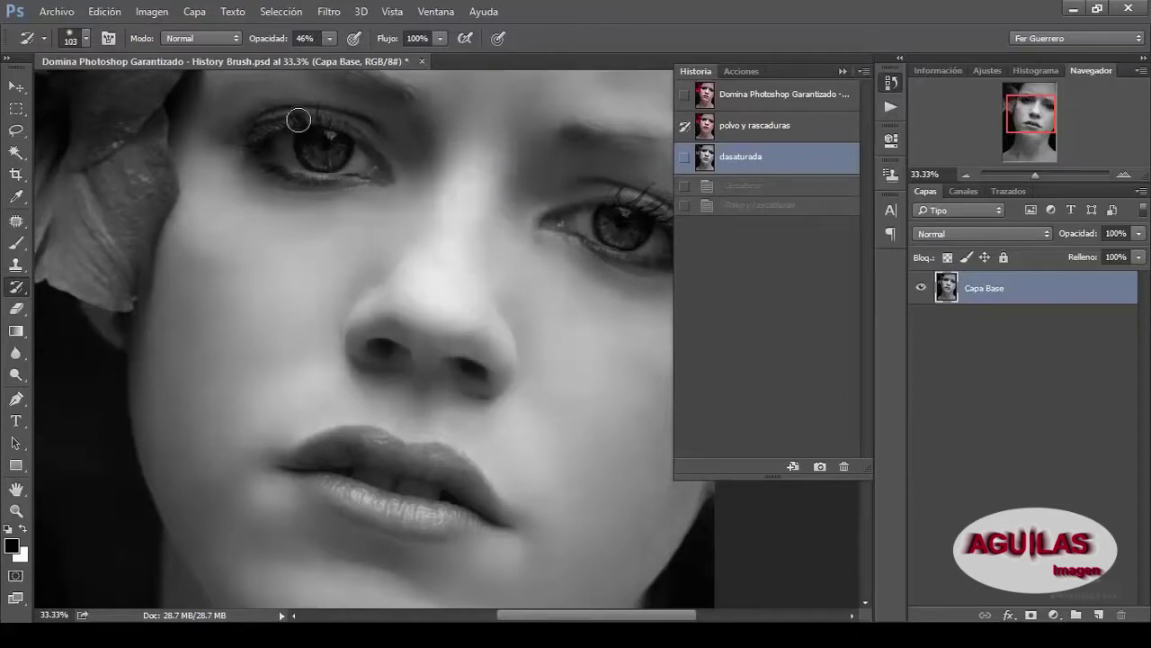
Paint the blue color back into the iris beside the flower, raising the History Brush opacity to 100%
left_click(410, 175, "ctrl")
left_click_drag(411, 175, 416, 319)
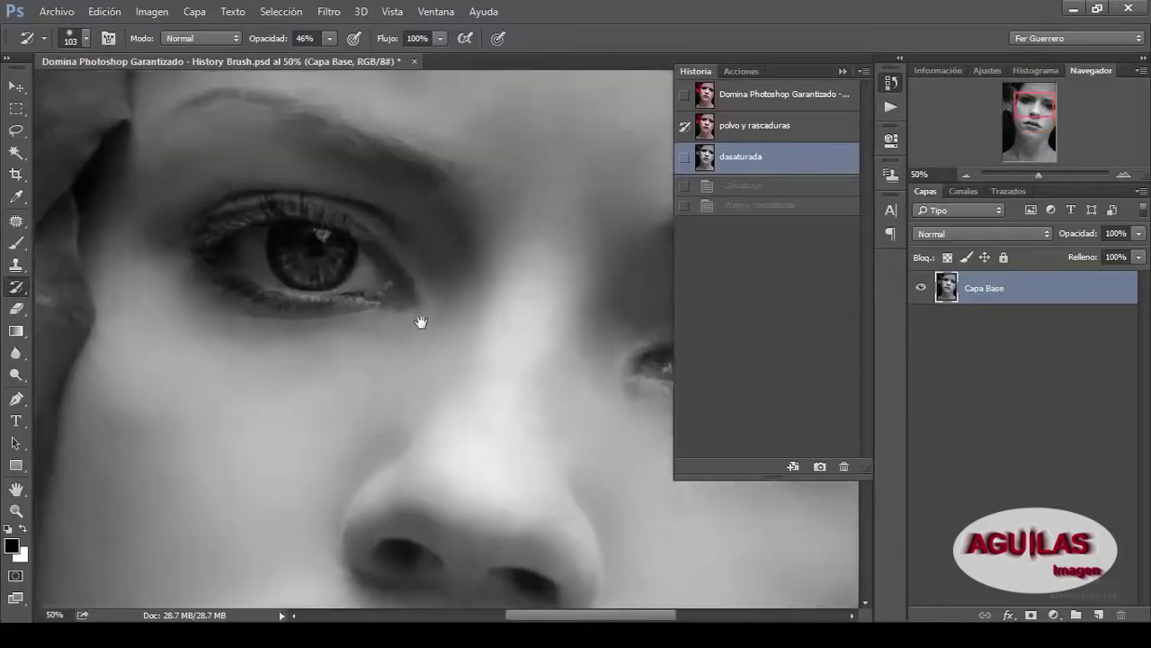
mouse_move(322, 273)
left_mouse_down()
mouse_move(309, 264)
mouse_move(329, 290)
mouse_move(341, 284)
mouse_move(326, 265)
mouse_move(331, 272)
left_mouse_up()
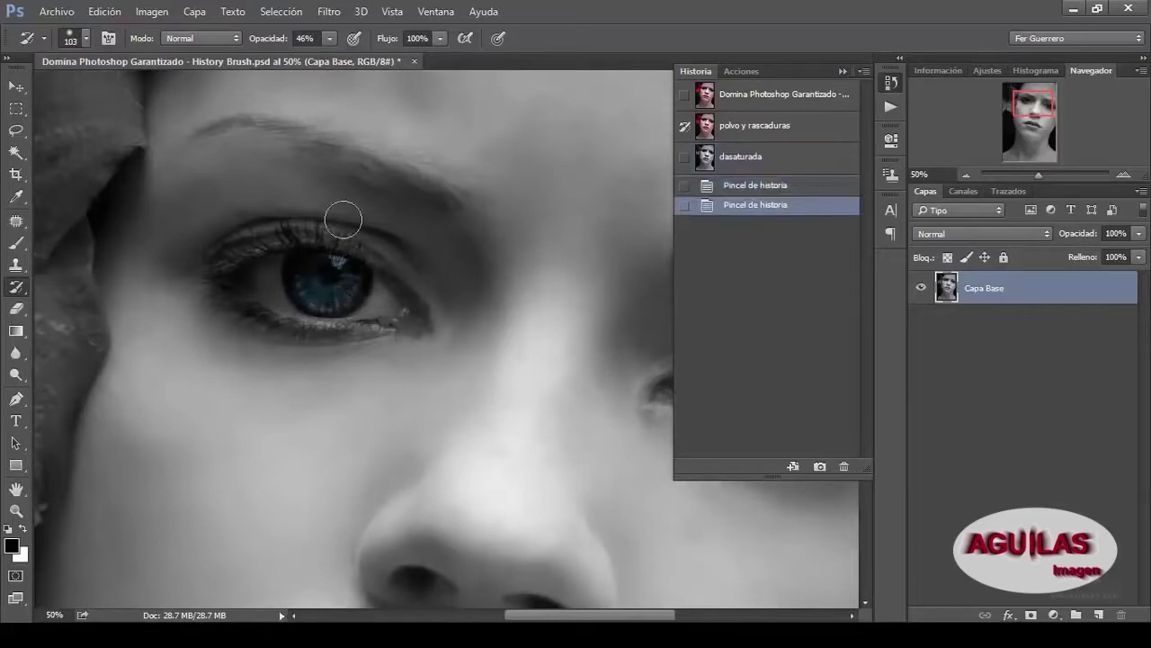
left_click(330, 39)
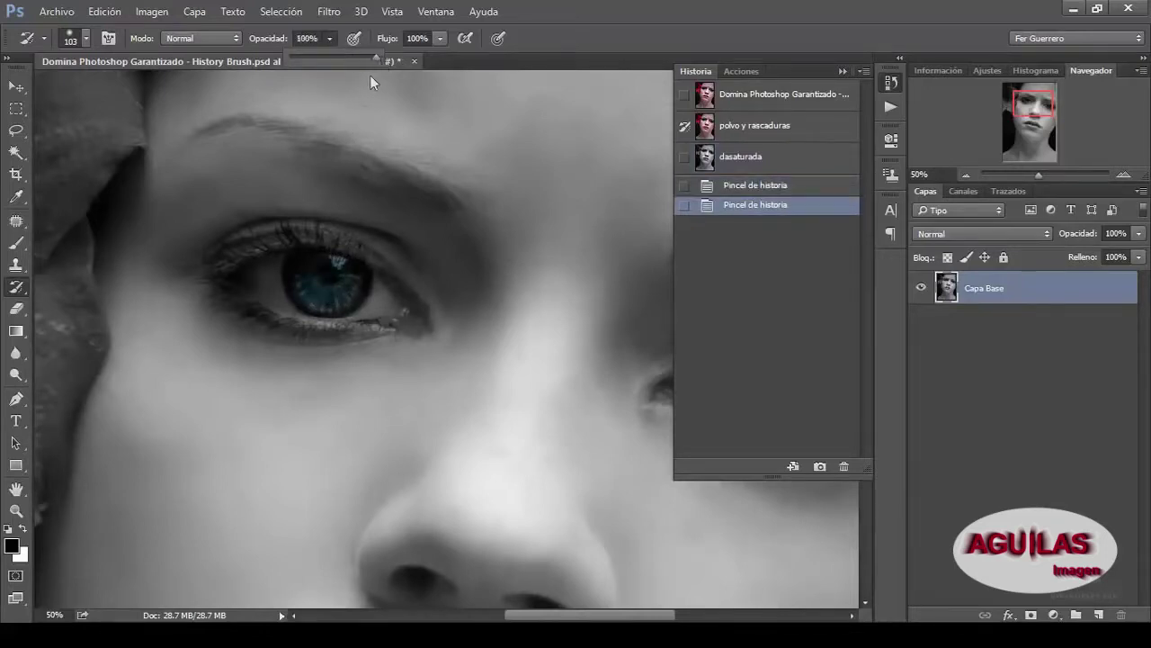
mouse_move(313, 280)
left_mouse_down()
mouse_move(324, 276)
mouse_move(306, 269)
mouse_move(327, 293)
mouse_move(352, 279)
mouse_move(339, 272)
mouse_move(352, 278)
mouse_move(332, 296)
left_mouse_up()
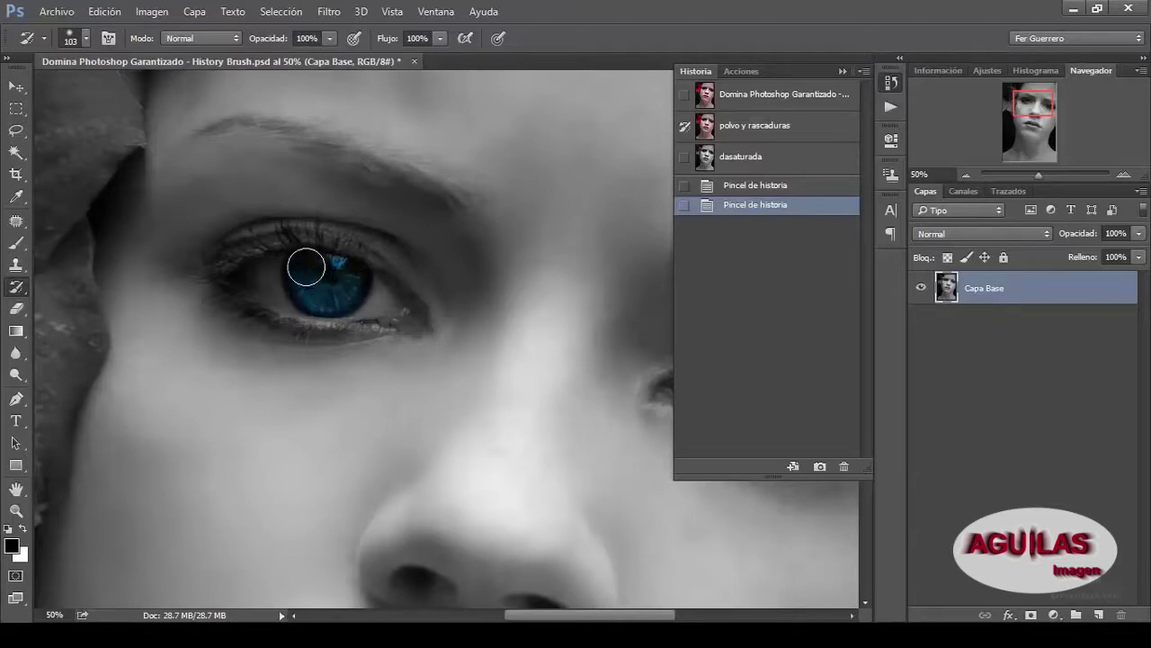
mouse_move(317, 296)
left_mouse_down()
mouse_move(347, 264)
mouse_move(303, 270)
mouse_move(344, 280)
mouse_move(331, 280)
left_mouse_up()
Restore the blue color of the other iris with the History Brush
key("space")
left_click_drag(540, 358, 79, 288)
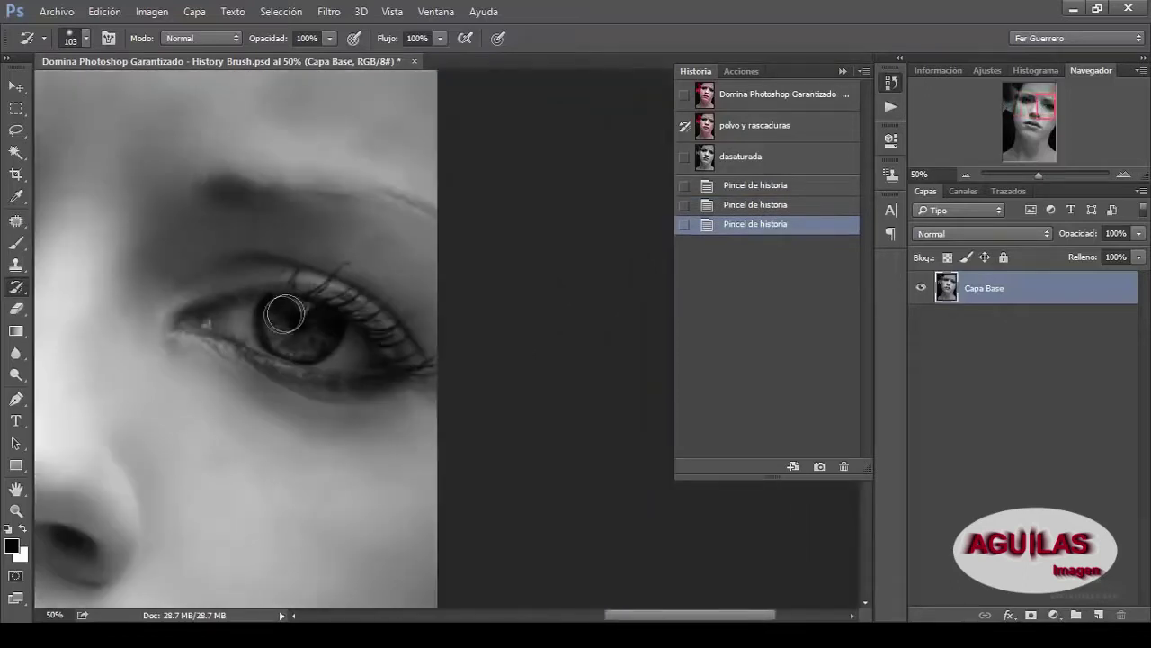
mouse_move(278, 312)
left_mouse_down()
mouse_move(296, 335)
mouse_move(293, 313)
mouse_move(278, 326)
mouse_move(315, 334)
mouse_move(315, 315)
mouse_move(311, 334)
mouse_move(303, 327)
left_mouse_up()
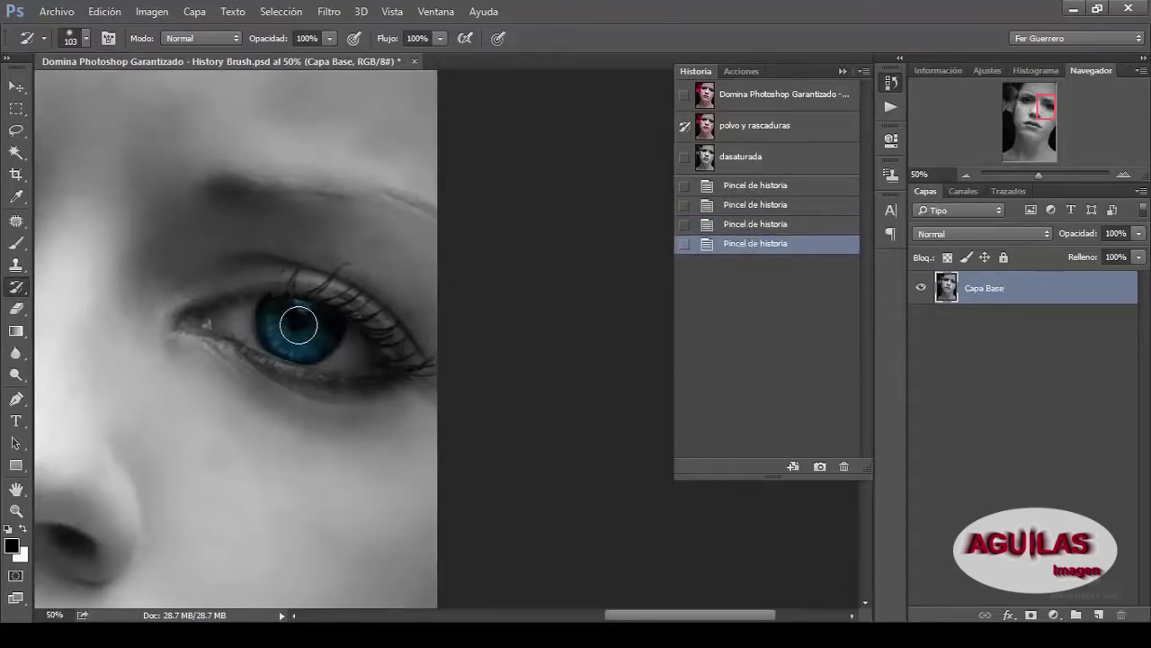
Paint the pink color back over the inner areas of the upper and lower lips with the History Brush
key("space")
left_click_drag(316, 409, 604, 113)
mouse_move(188, 398)
left_mouse_down()
mouse_move(261, 391)
mouse_move(377, 422)
mouse_move(439, 466)
mouse_move(429, 488)
mouse_move(353, 480)
left_mouse_up()
left_click_drag(267, 457, 217, 433)
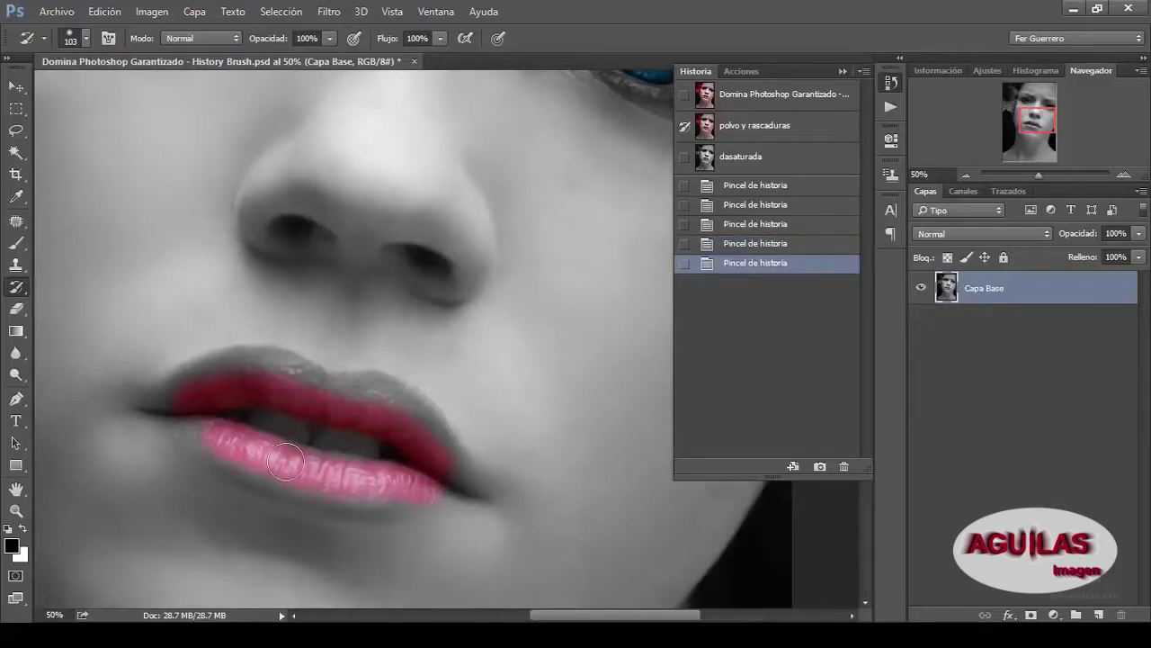
left_click_drag(351, 472, 351, 471)
mouse_move(239, 406)
left_mouse_down()
mouse_move(208, 428)
mouse_move(180, 407)
mouse_move(239, 383)
left_mouse_up()
Enlarge the History Brush to 155 px with softer edges and restore the color along the outlines and corners of both lips
right_click(265, 375)
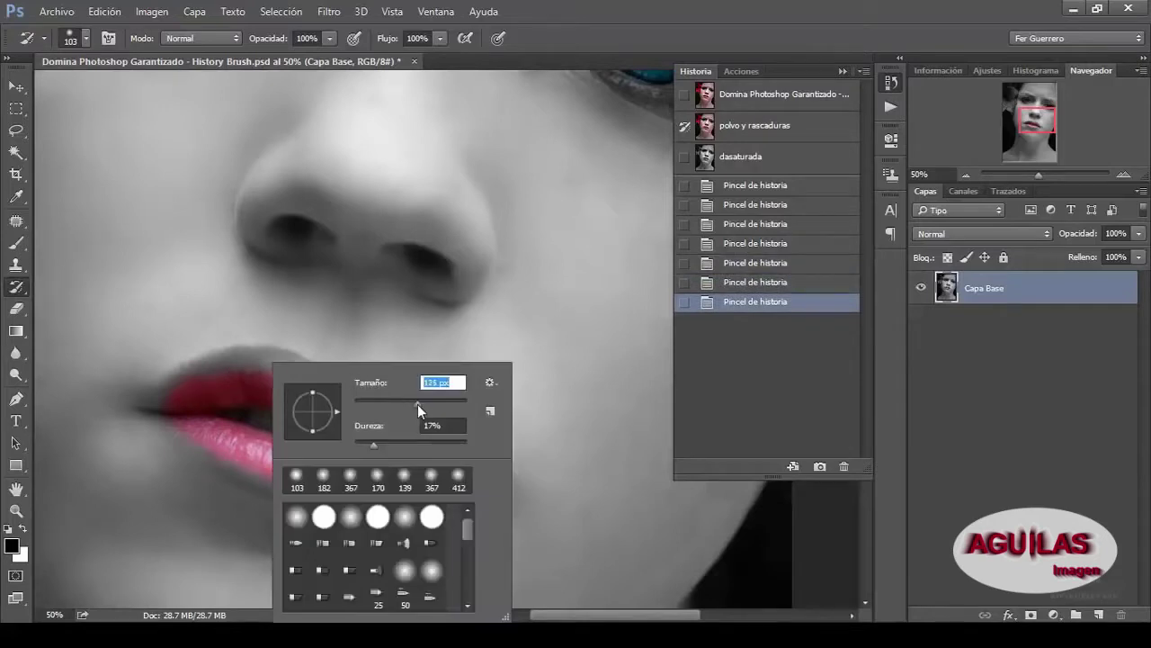
left_click_drag(373, 445, 362, 444)
left_click_drag(423, 403, 426, 404)
left_click(237, 375)
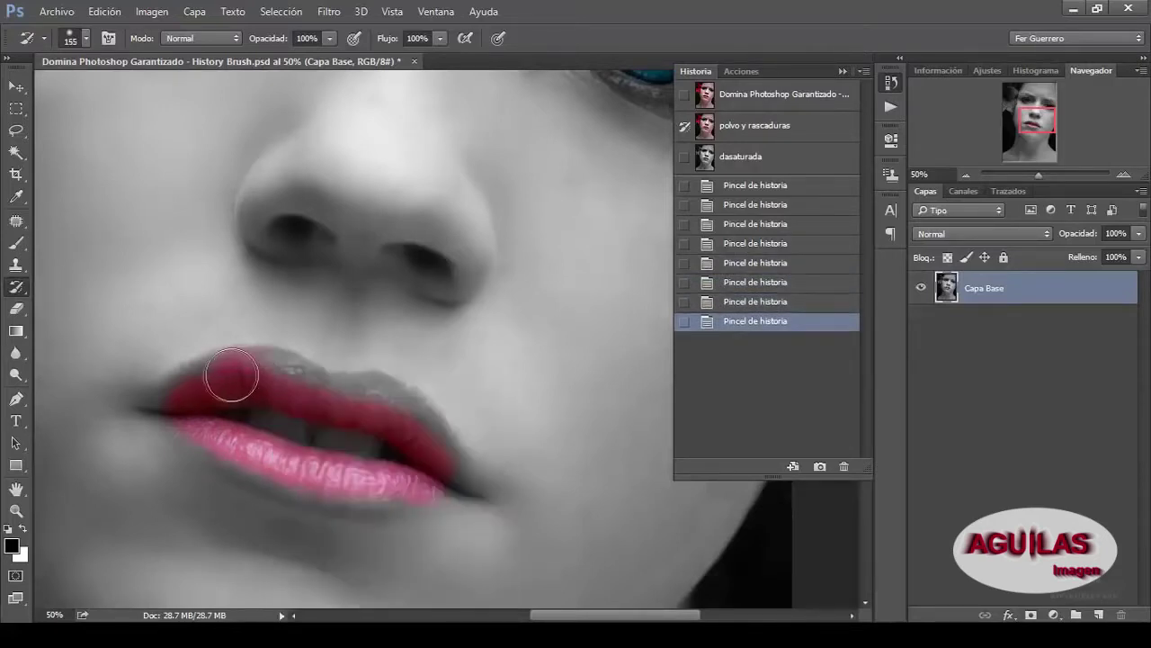
mouse_move(284, 378)
left_mouse_down()
mouse_move(385, 403)
mouse_move(423, 458)
mouse_move(459, 480)
left_mouse_up()
left_click(437, 481)
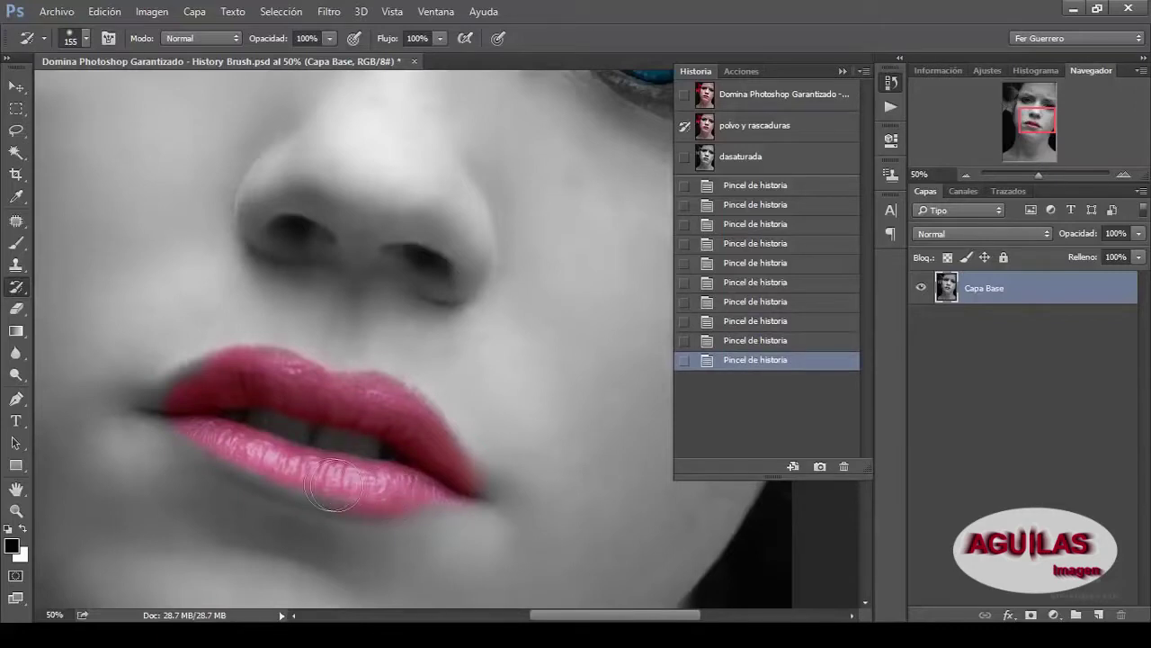
mouse_move(268, 469)
left_mouse_down()
mouse_move(235, 463)
mouse_move(190, 406)
mouse_move(172, 406)
mouse_move(212, 382)
left_mouse_up()
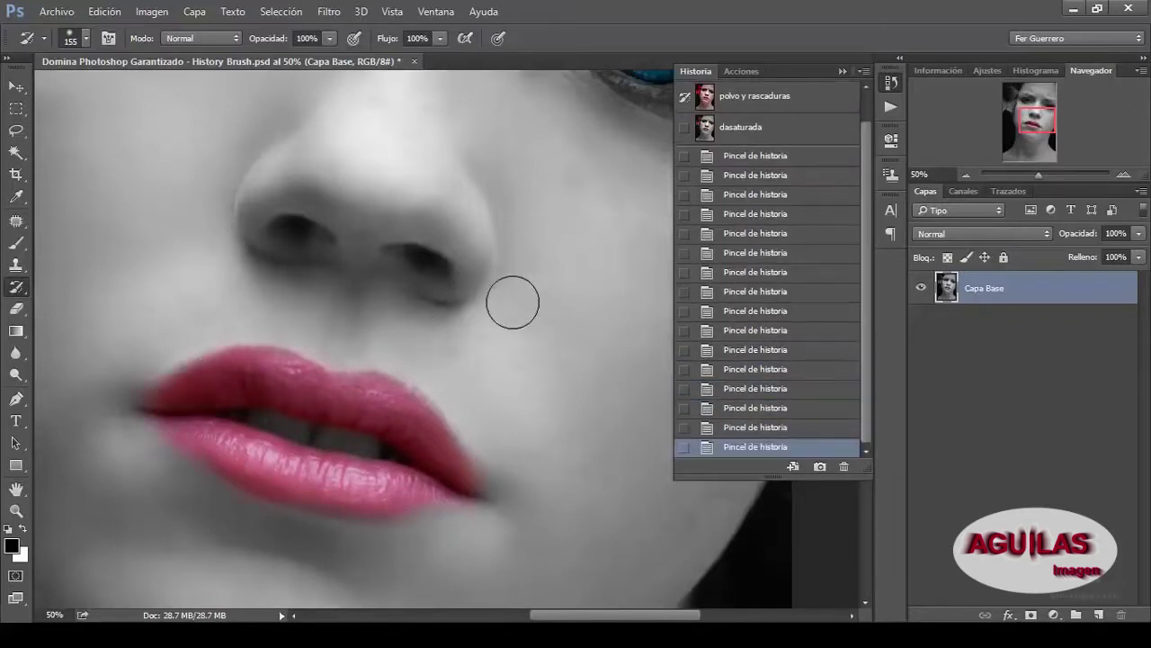
Restore the red color of the whole flower with the History Brush, enlarging it to 194 px for the petals and edges
left_click_drag(280, 327, 252, 321)
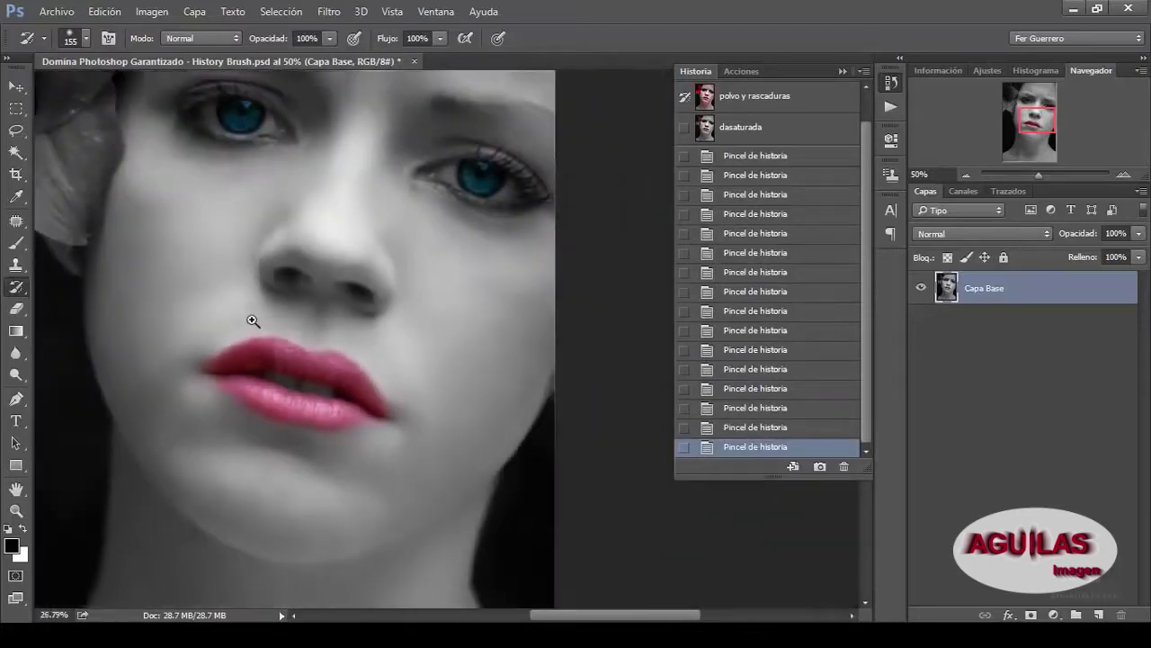
left_click_drag(224, 183, 462, 362)
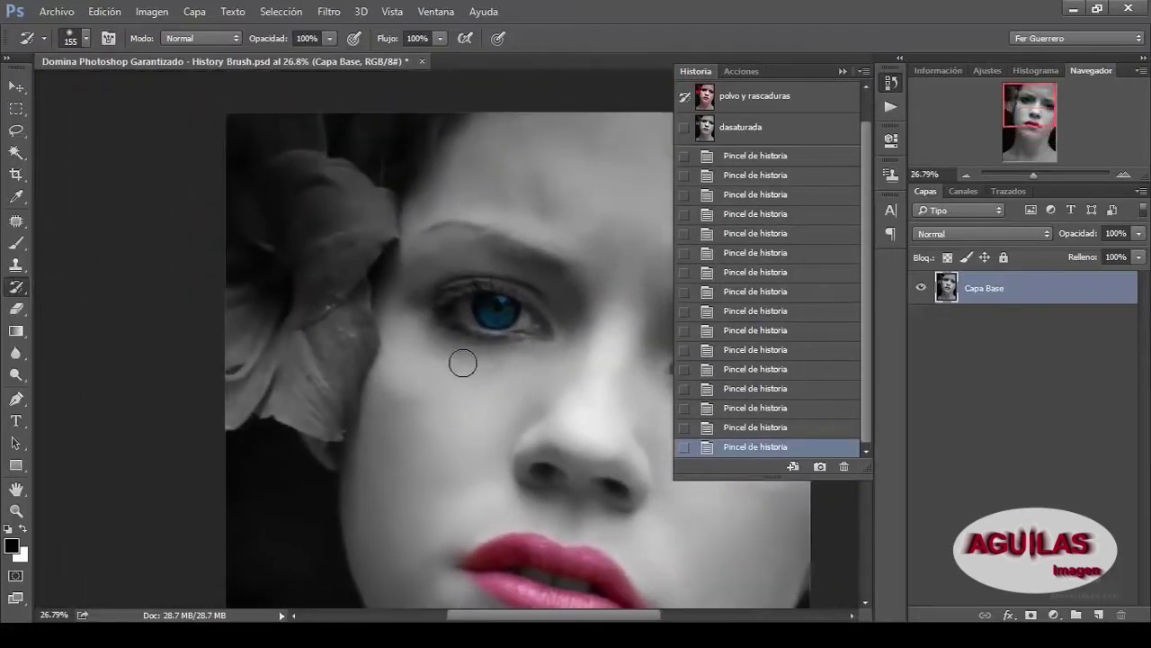
mouse_move(311, 309)
left_mouse_down()
mouse_move(287, 334)
mouse_move(268, 277)
mouse_move(263, 318)
mouse_move(296, 257)
mouse_move(244, 206)
mouse_move(269, 175)
mouse_move(246, 168)
mouse_move(300, 121)
mouse_move(303, 191)
mouse_move(336, 178)
mouse_move(376, 207)
mouse_move(314, 240)
mouse_move(370, 243)
mouse_move(324, 267)
mouse_move(334, 350)
mouse_move(263, 361)
mouse_move(227, 413)
mouse_move(247, 244)
mouse_move(239, 406)
mouse_move(221, 416)
mouse_move(272, 373)
mouse_move(271, 393)
mouse_move(325, 403)
mouse_move(300, 410)
mouse_move(331, 423)
mouse_move(358, 329)
mouse_move(353, 293)
mouse_move(358, 350)
mouse_move(326, 418)
mouse_move(276, 395)
mouse_move(244, 399)
left_mouse_up()
key("bracketright")
mouse_move(377, 168)
left_mouse_down()
mouse_move(381, 229)
mouse_move(343, 175)
mouse_move(357, 231)
left_mouse_up()
left_click(381, 229)
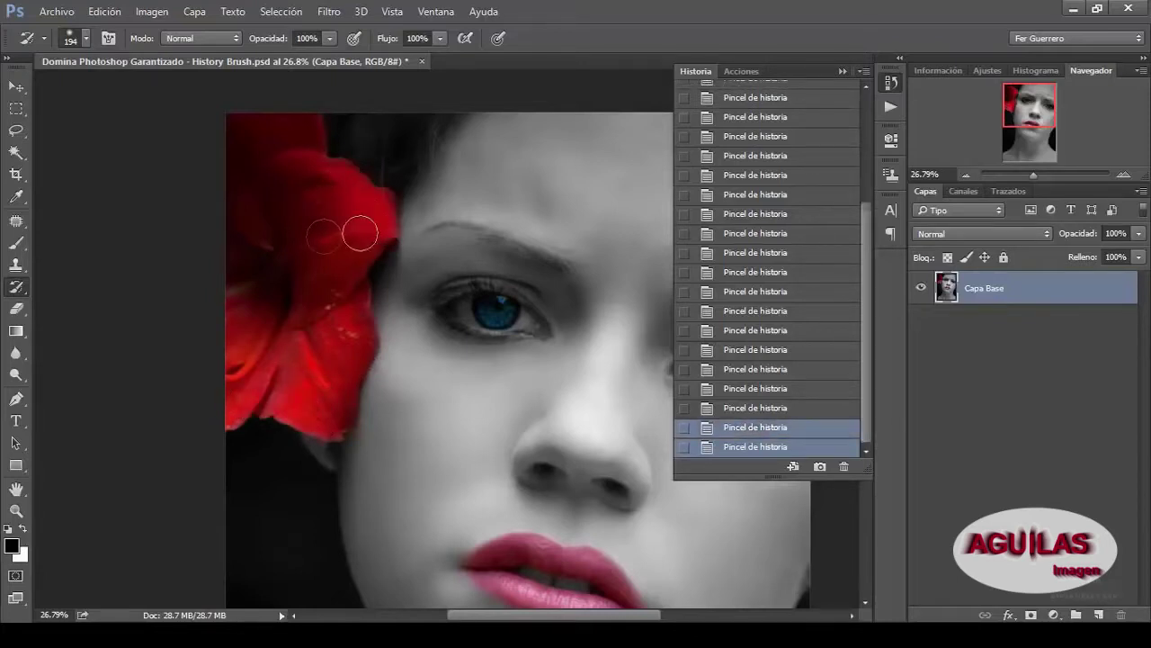
left_click(337, 230)
left_click(315, 293)
left_click(317, 391)
left_click(280, 378)
left_click(333, 296)
left_click(351, 308)
Add a Tono/saturación adjustment layer above the Capa Base layer
mouse_move(454, 340)
left_mouse_down()
mouse_move(269, 232)
mouse_move(329, 252)
left_mouse_up()
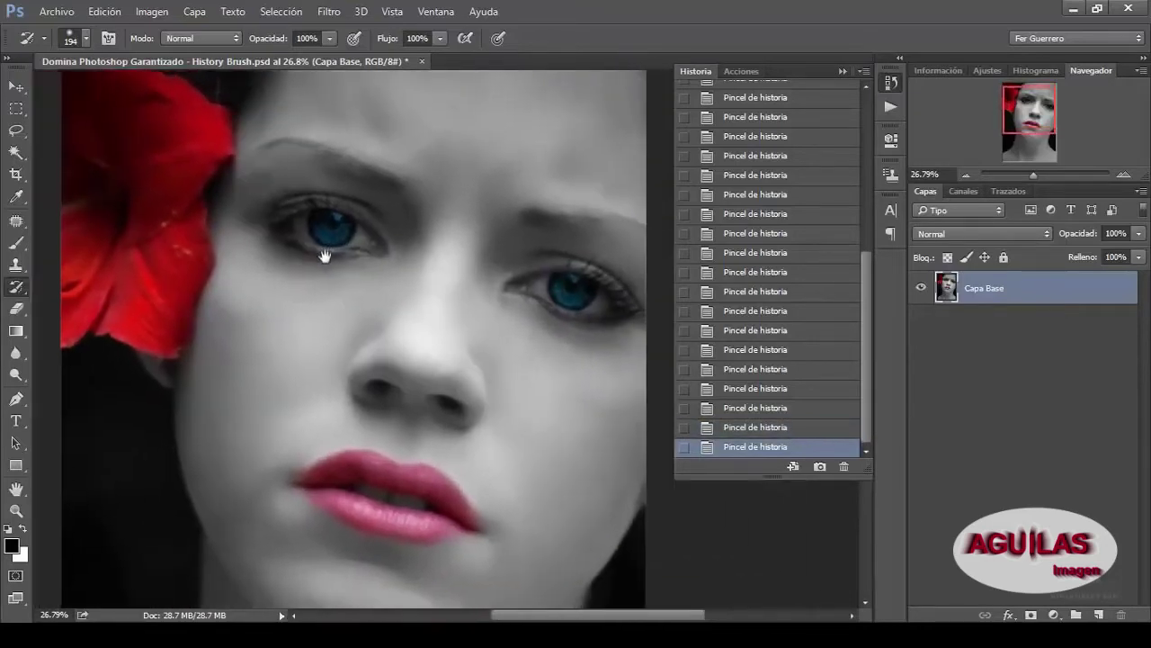
double_click(16, 488)
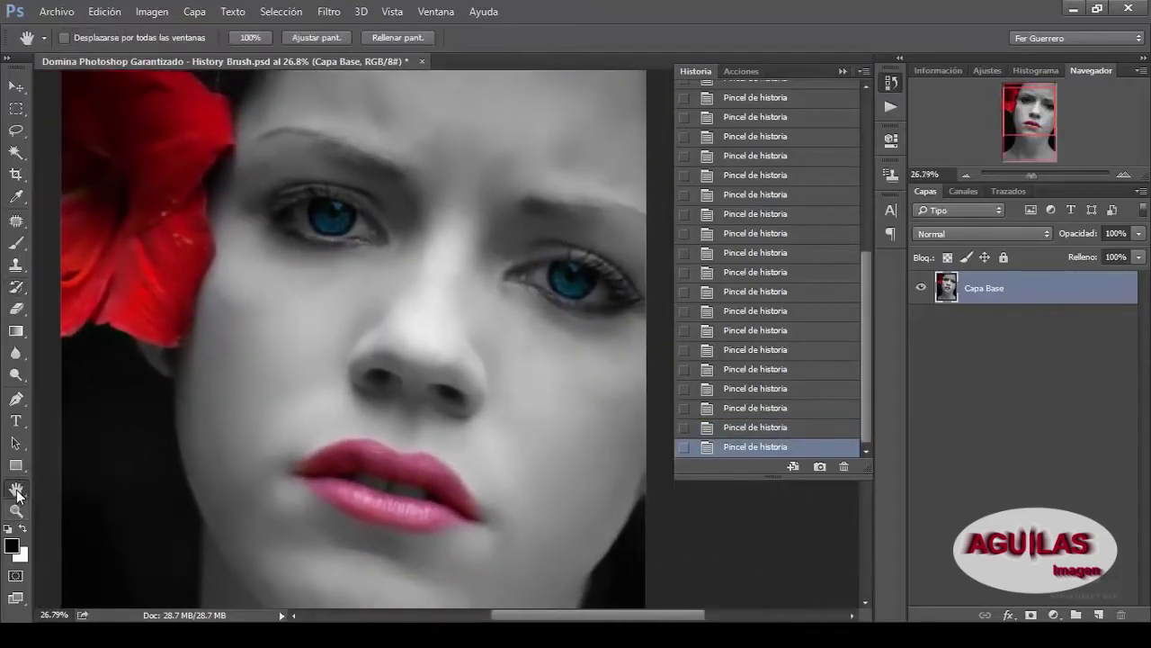
key("v")
scroll(852, 154, "up", 8)
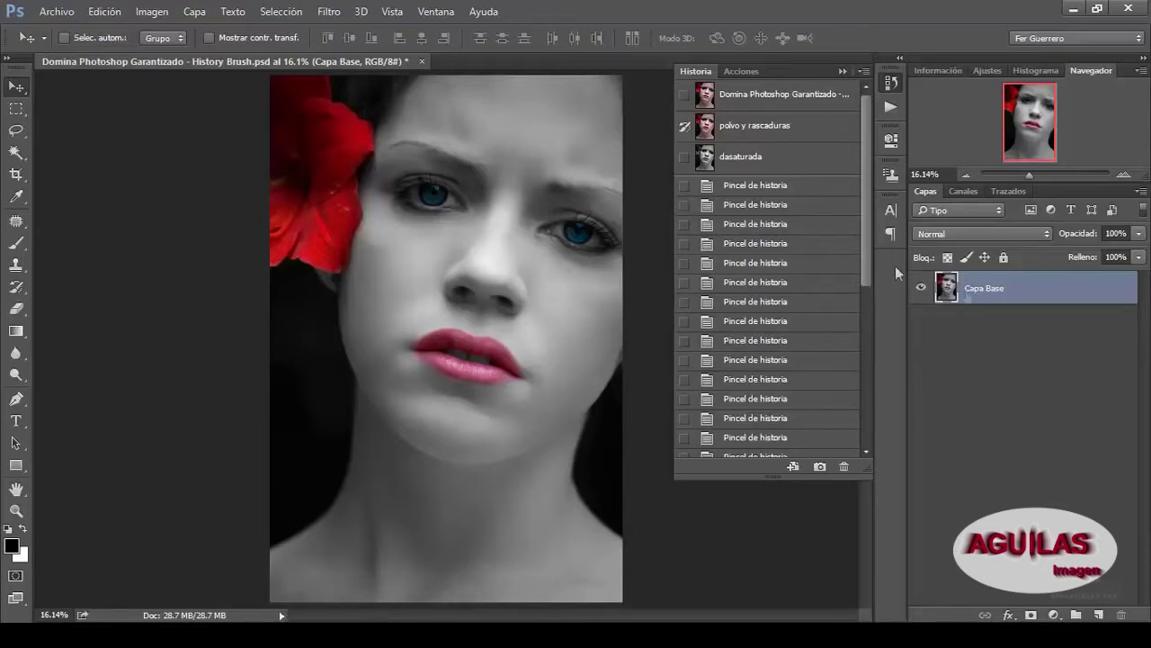
left_click(1057, 617)
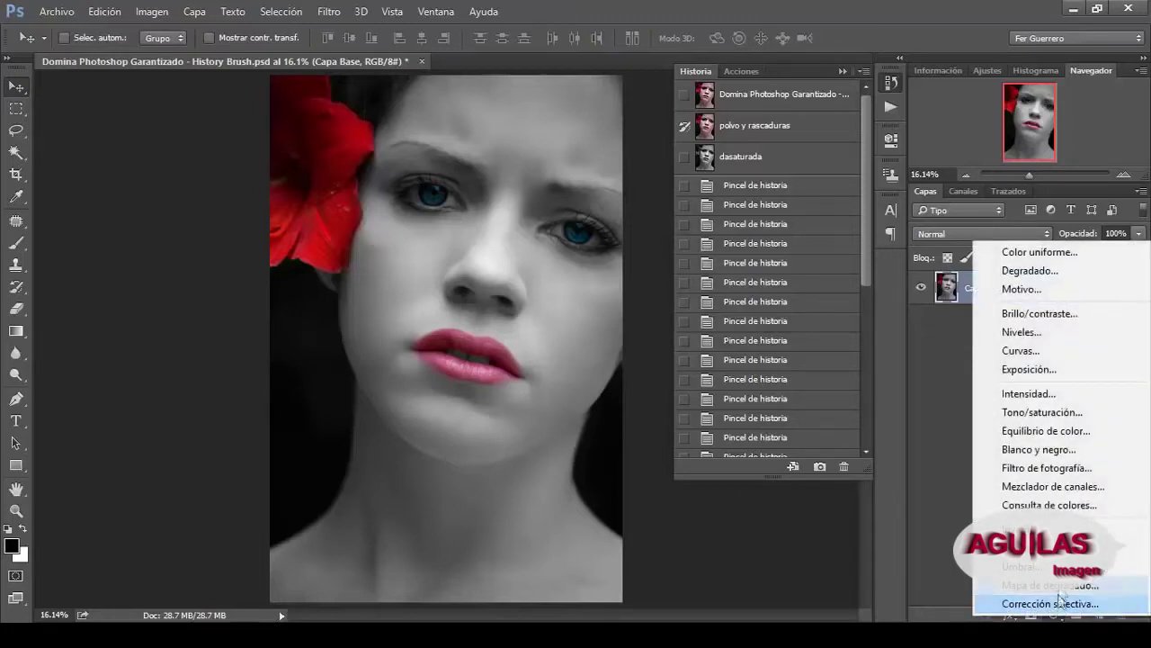
left_click(1048, 412)
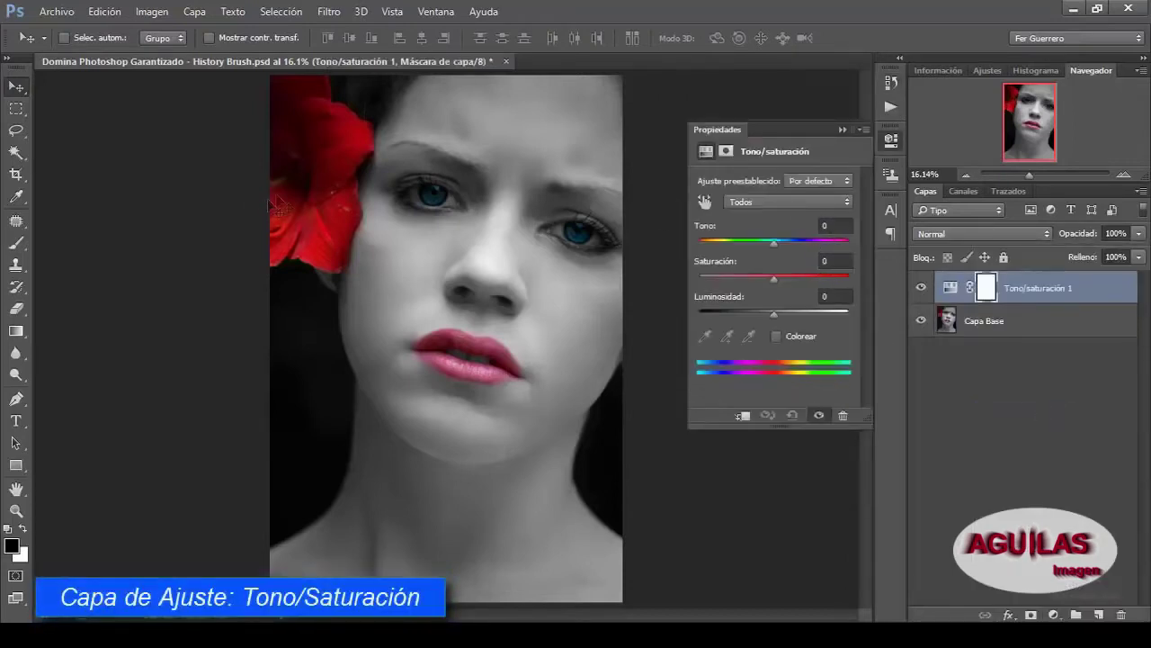
Set the saturation of the Rojos range to -43, compare the image with and without the adjustment, and deselect the layer
left_click(848, 177)
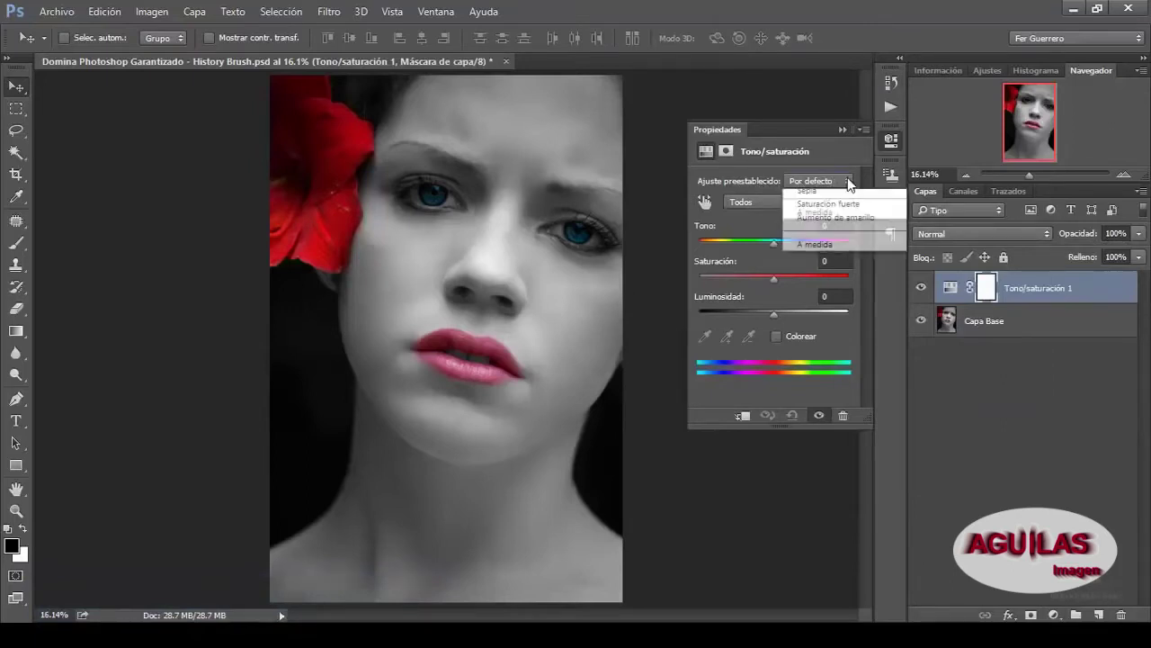
left_click(847, 177)
left_click(848, 203)
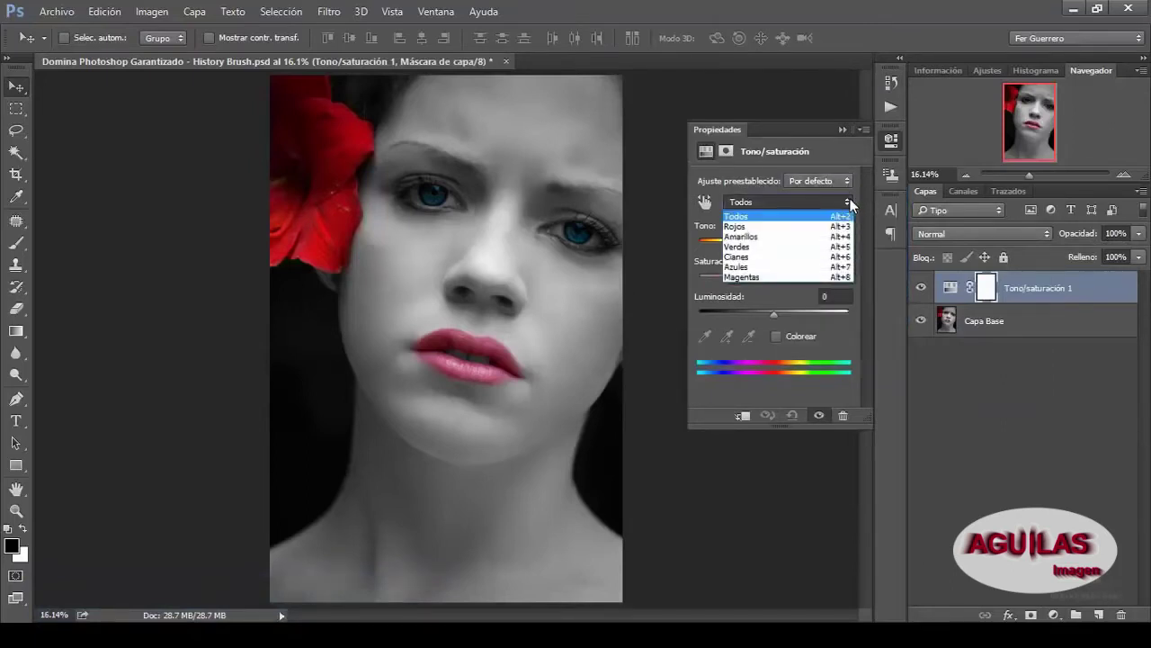
left_click(814, 226)
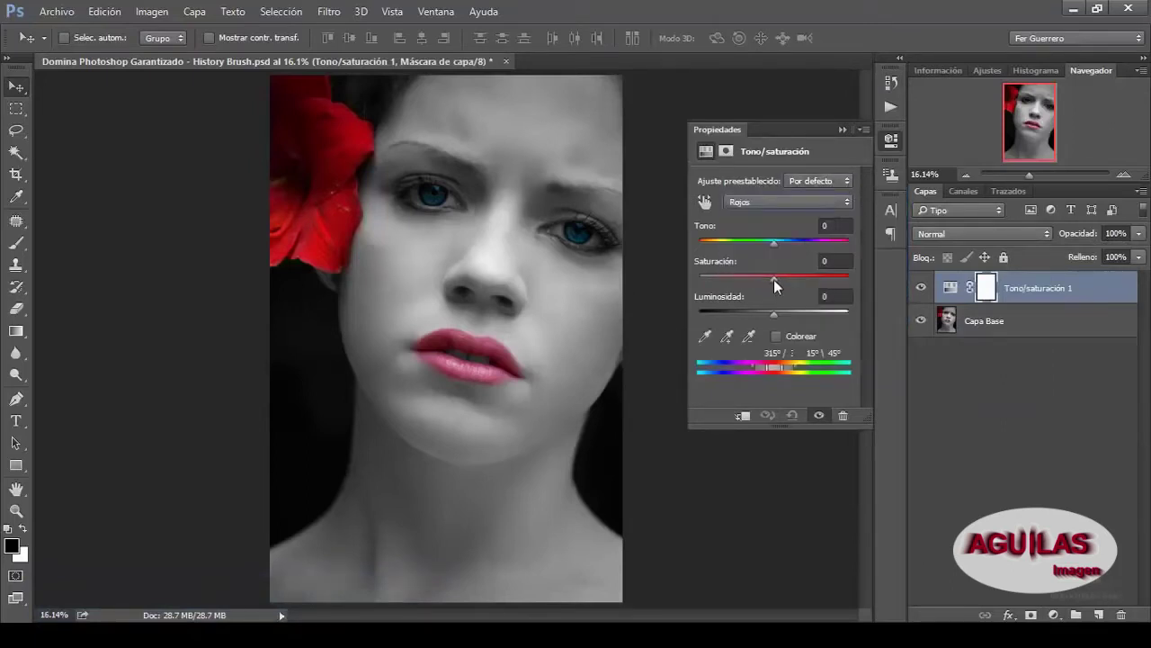
left_click_drag(760, 280, 742, 280)
left_click(819, 416)
left_click(819, 415)
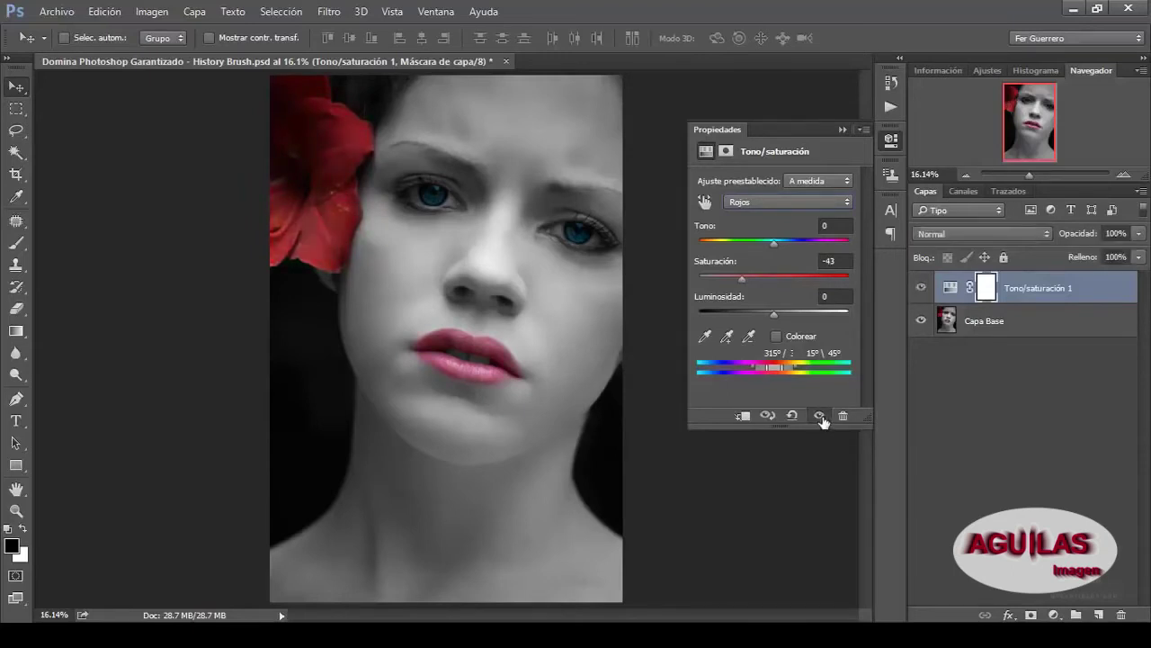
left_click(842, 130)
left_click(951, 408)
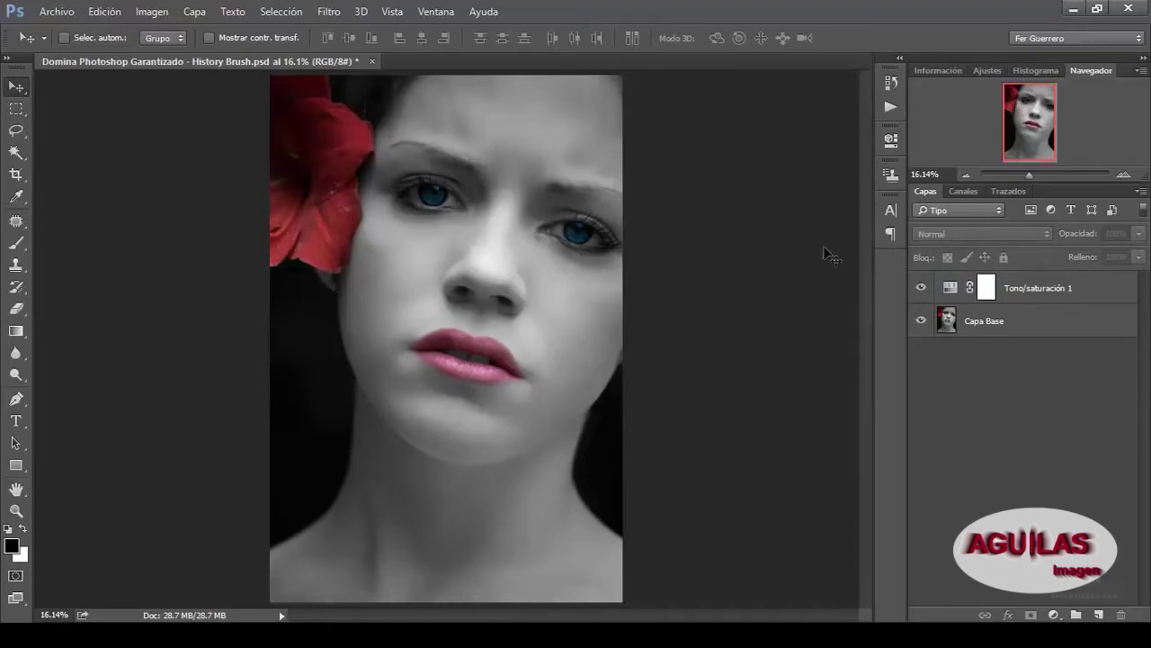
Compare the original image snapshot with the finished image, ending on the latest Modificar capa de tono/saturación history state
left_click(885, 82)
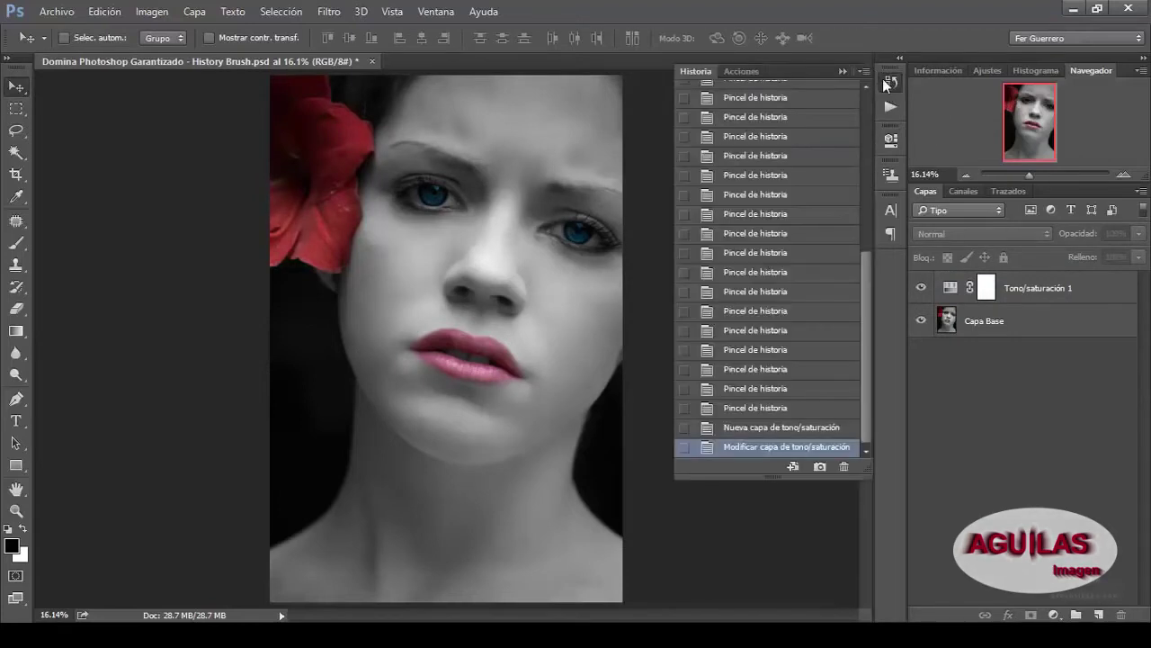
left_click_drag(869, 343, 853, 133)
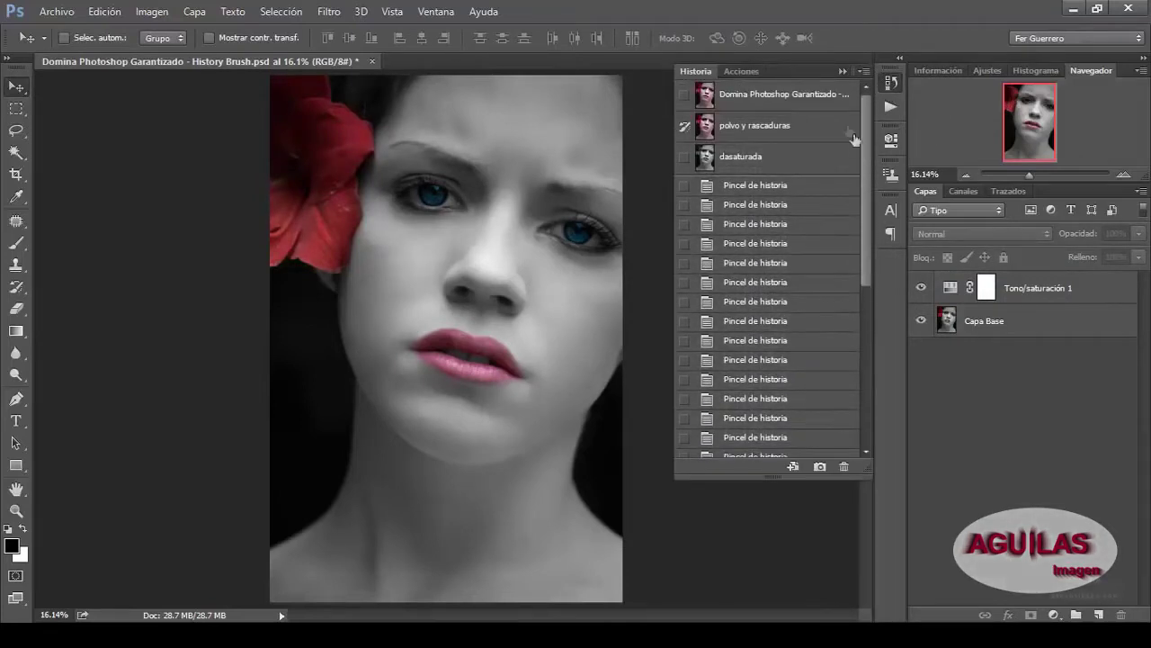
left_click(772, 96)
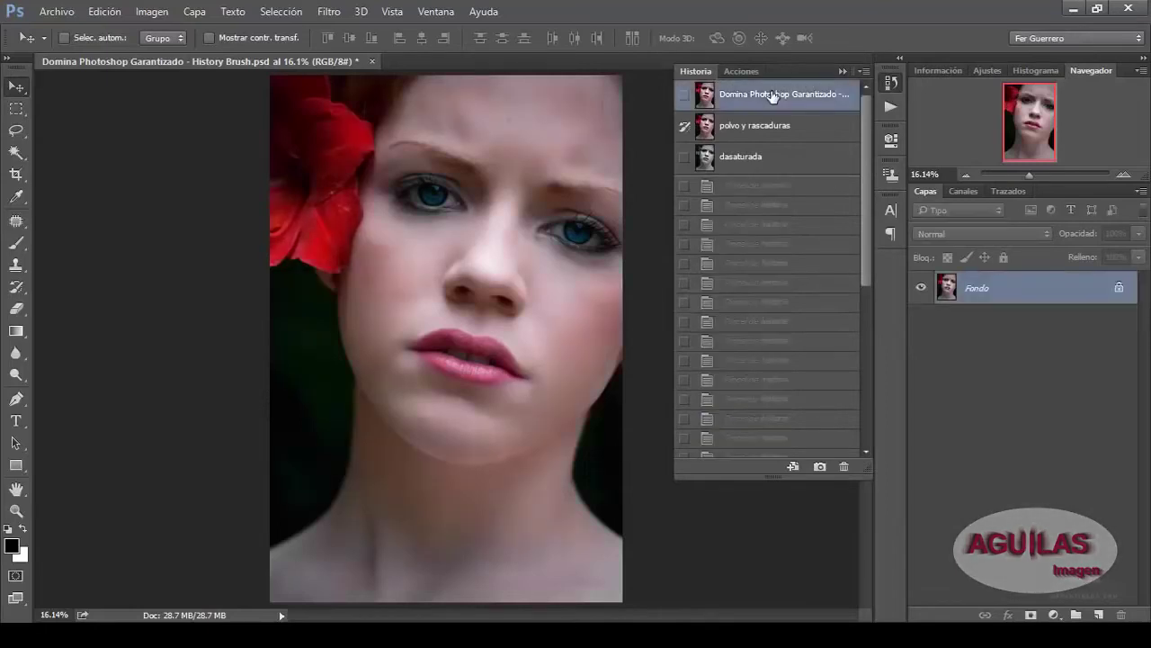
left_click_drag(865, 145, 860, 355)
left_click(807, 447)
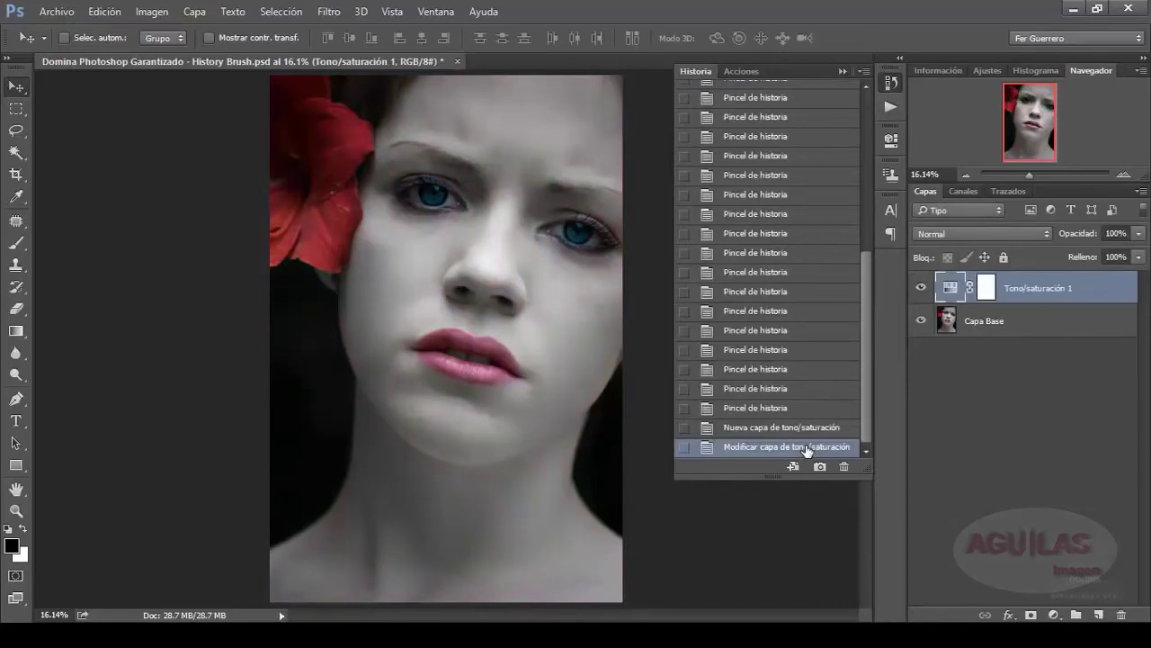
left_click(838, 71)
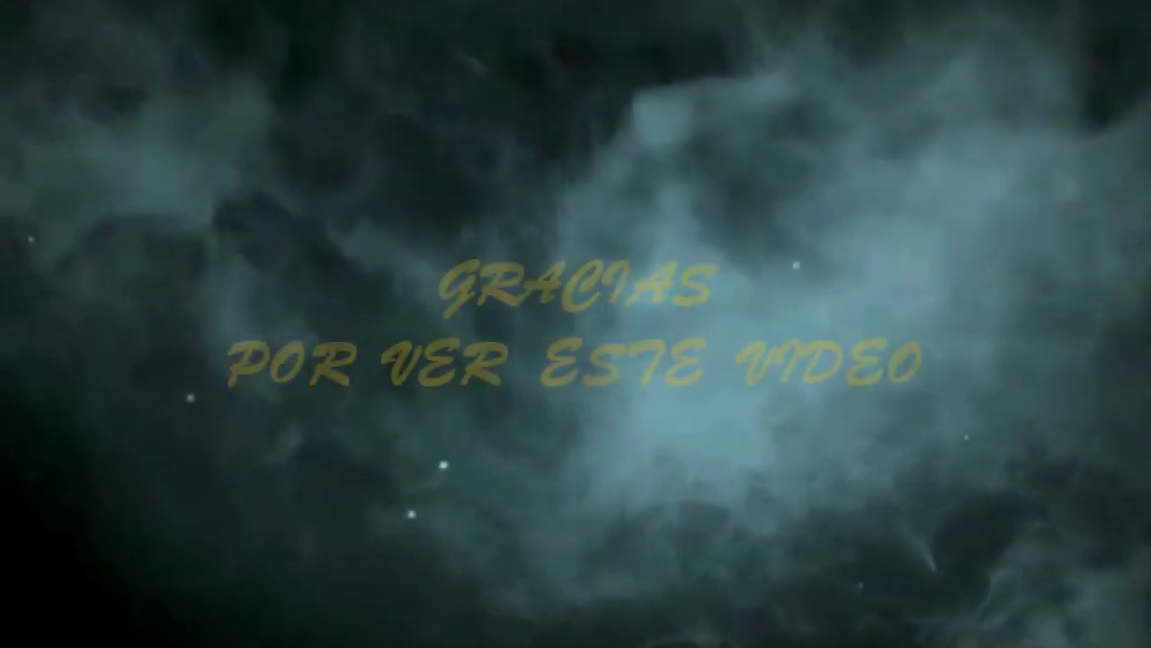